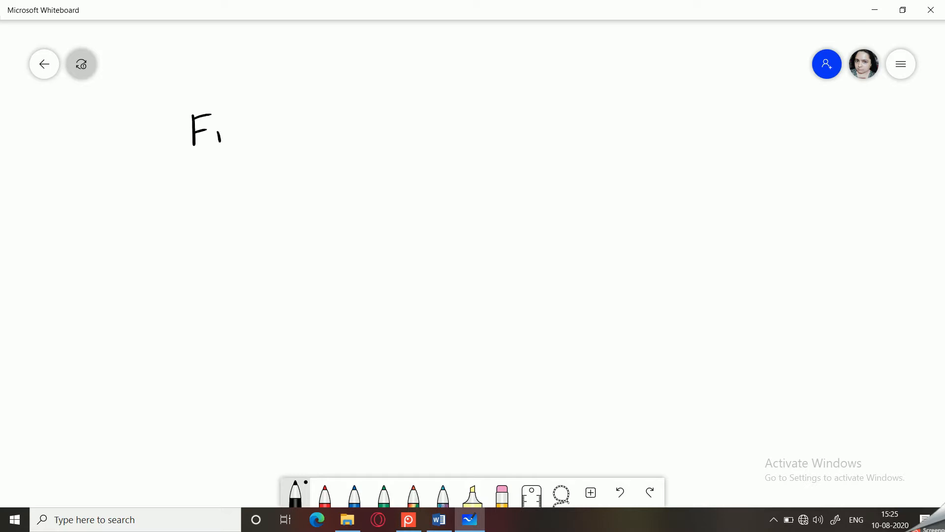
- Handwrite "Find → Ctrl+F" near the top of the whiteboard
mouse_move(249, 130)
left_mouse_down()
mouse_move(252, 143)
mouse_move(292, 130)
left_mouse_up()
left_click_drag(284, 124, 285, 139)
left_click_drag(317, 111, 325, 130)
left_click_drag(319, 121, 329, 119)
left_click_drag(329, 128, 365, 119)
left_click_drag(358, 113, 357, 127)
left_click_drag(373, 115, 373, 128)
left_click_drag(373, 112, 382, 110)
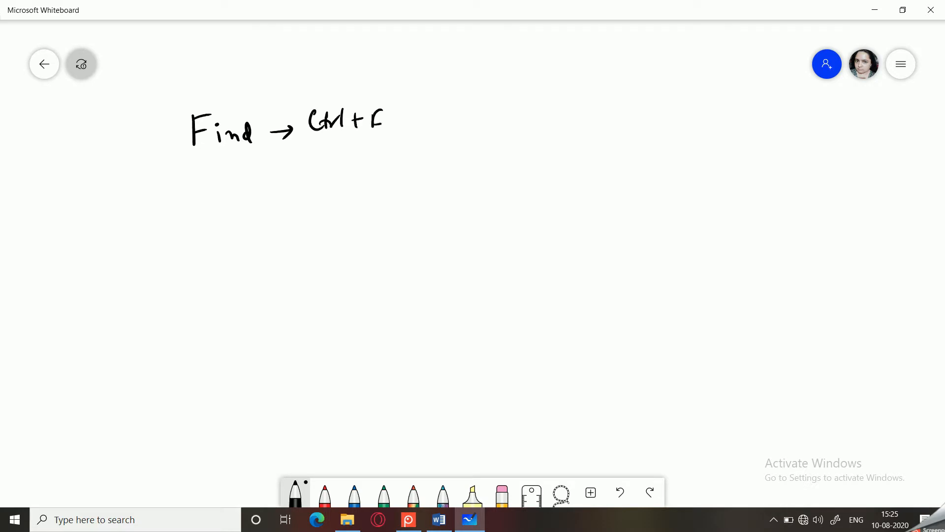
- Handwrite "Replace → Ctrl+H" on the line below it
mouse_move(203, 179)
left_mouse_down()
mouse_move(205, 207)
mouse_move(235, 202)
left_mouse_up()
mouse_move(237, 194)
left_mouse_down()
mouse_move(242, 214)
mouse_move(244, 196)
left_mouse_up()
mouse_move(251, 182)
left_mouse_down()
mouse_move(253, 201)
mouse_move(263, 202)
left_mouse_up()
left_click_drag(275, 193, 317, 192)
mouse_move(311, 186)
left_mouse_down()
mouse_move(310, 198)
mouse_move(345, 198)
left_mouse_up()
mouse_move(350, 175)
left_mouse_down()
mouse_move(351, 194)
mouse_move(359, 186)
left_mouse_up()
mouse_move(365, 175)
left_mouse_down()
mouse_move(365, 190)
mouse_move(380, 190)
left_mouse_up()
mouse_move(392, 174)
left_mouse_down()
mouse_move(391, 191)
mouse_move(403, 181)
left_mouse_up()
left_click_drag(404, 174, 404, 190)
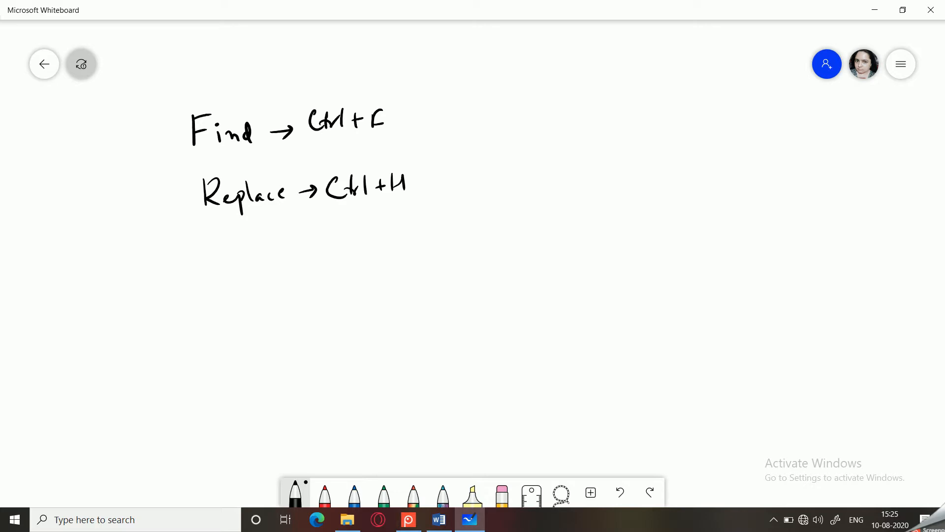
- Switch to Word, open the Find navigation pane and search the document for "schools"
key("alt+Tab")
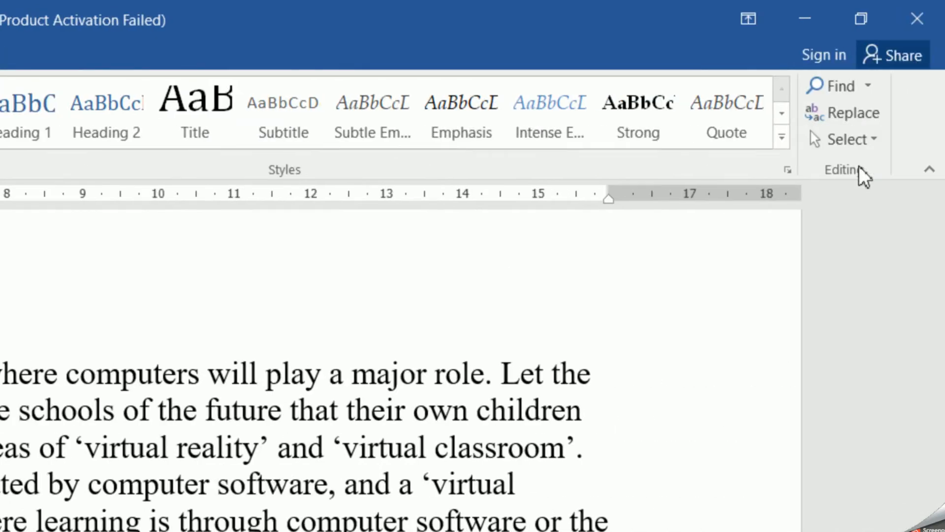
left_click(839, 88)
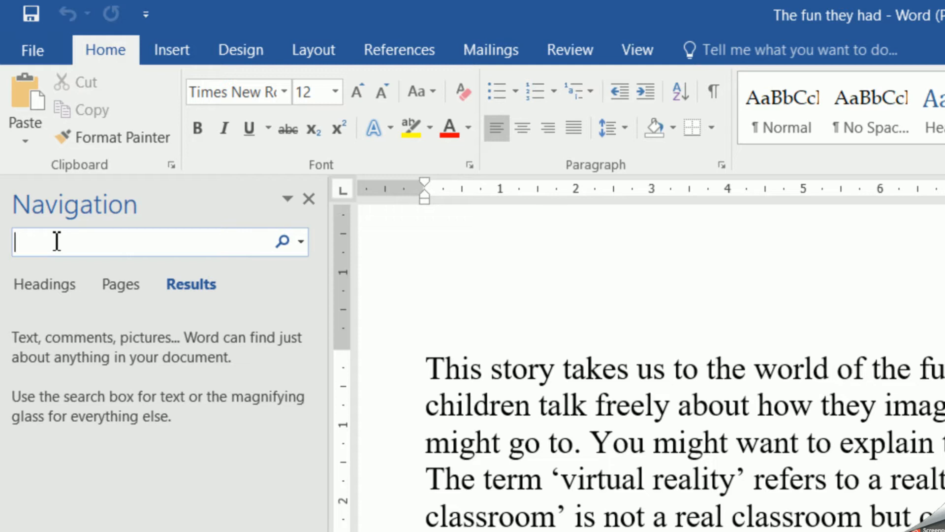
type("schools")
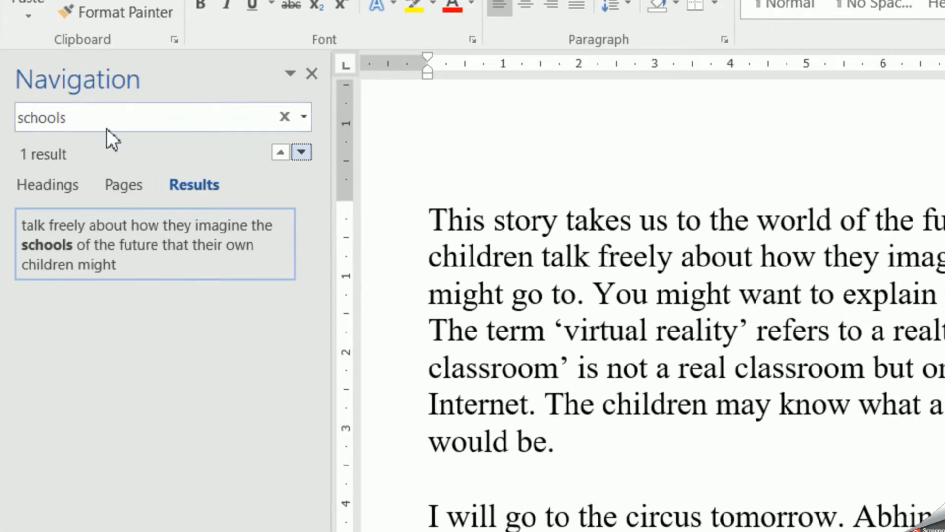
- Search the document for "computer" and step forward and back through its matches
left_click(84, 118)
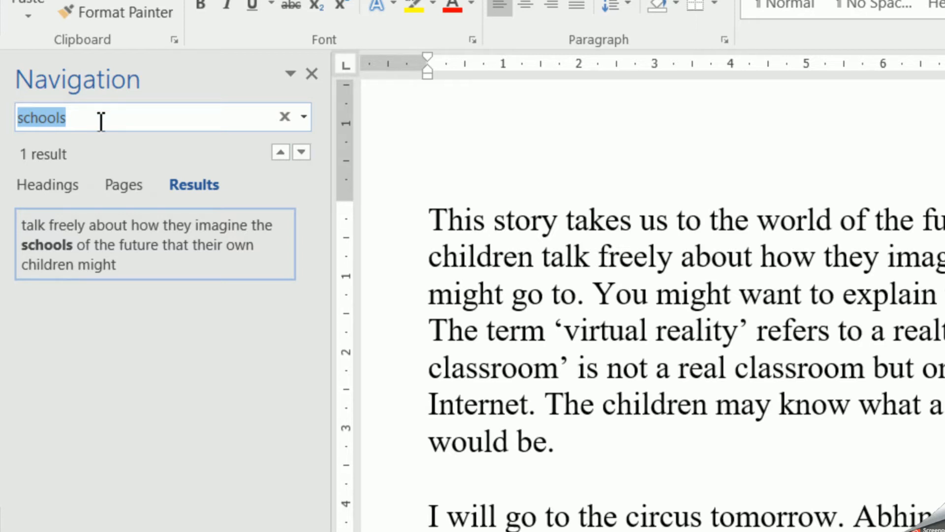
type("computer")
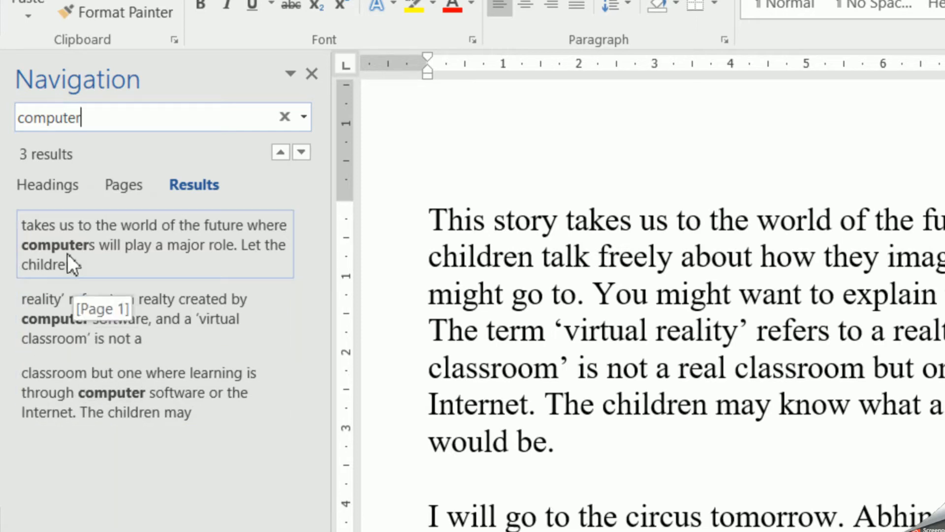
left_click(300, 152)
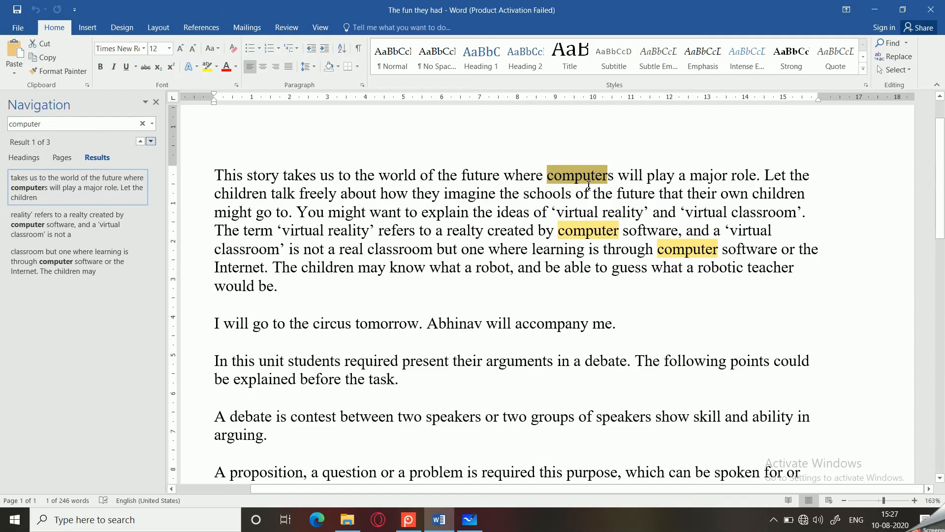
left_click(150, 142)
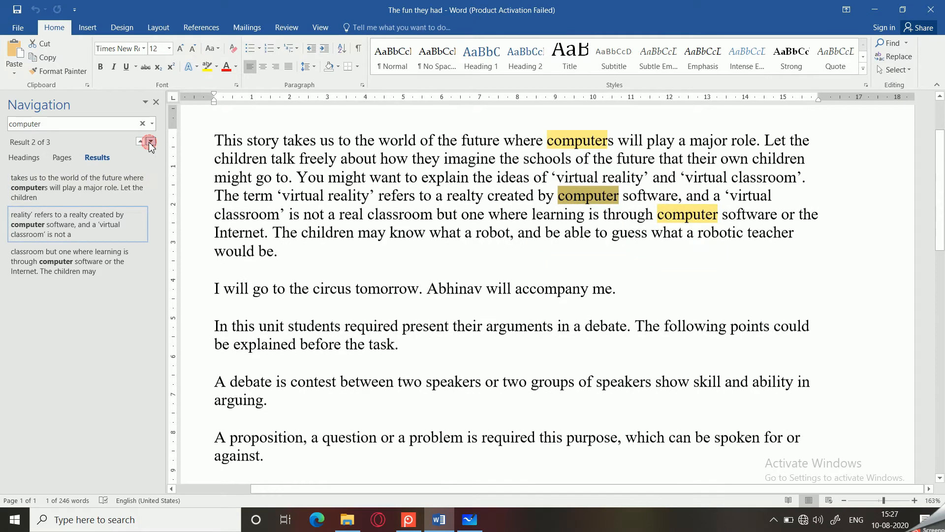
left_click(151, 142)
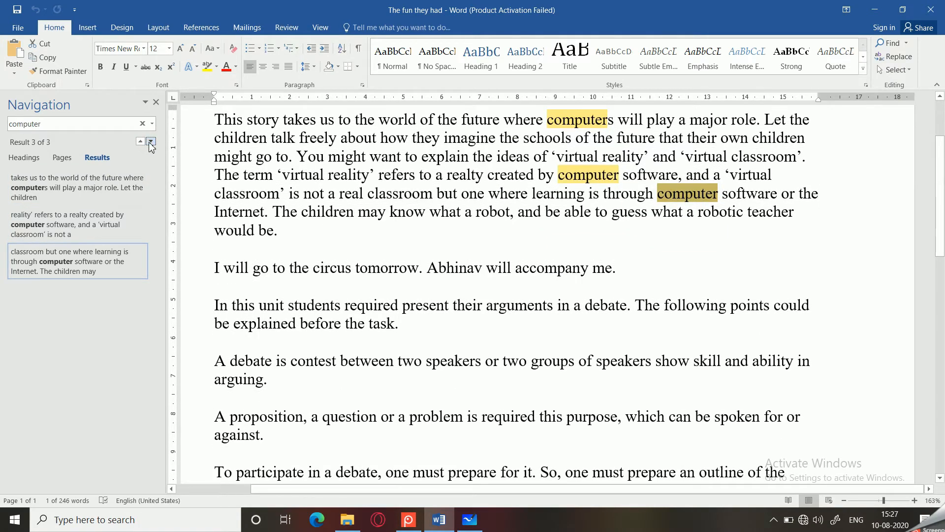
left_click(140, 142)
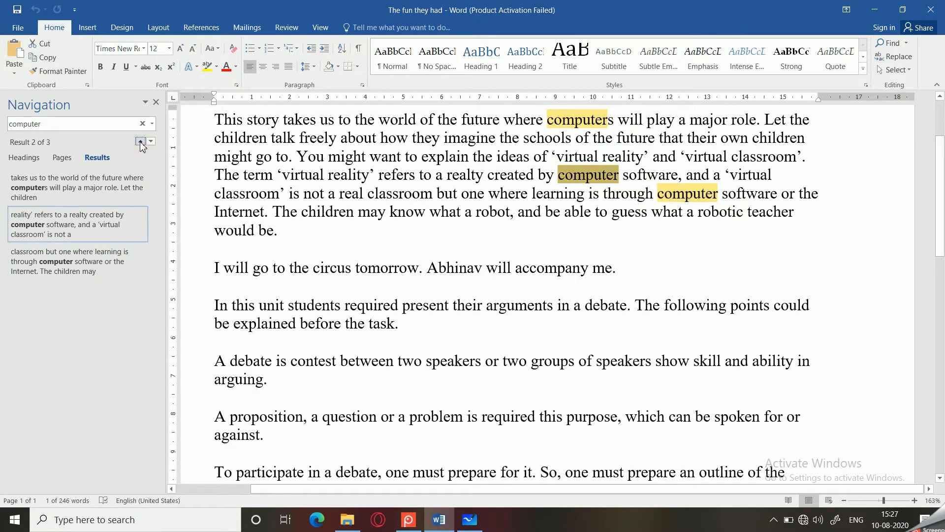
left_click(140, 141)
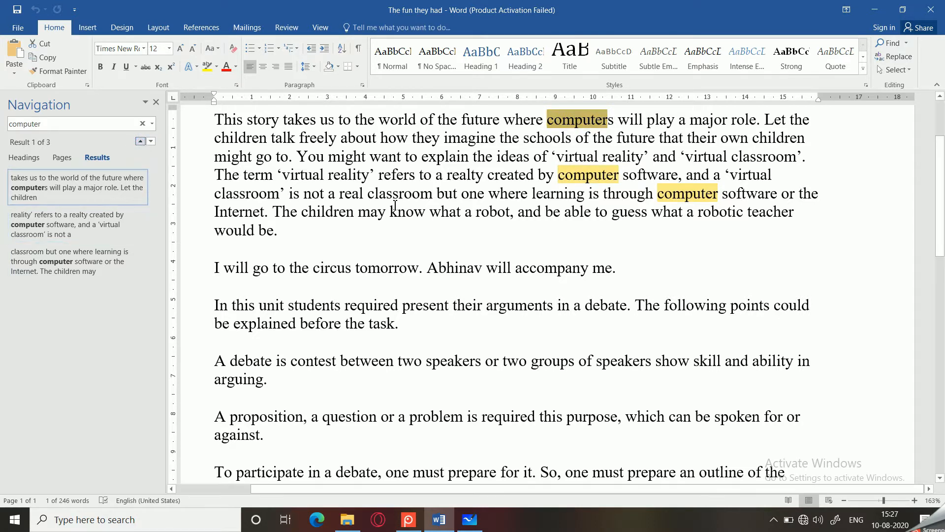
- Open the Find and Replace dialog and view its Find tab
left_click(313, 225)
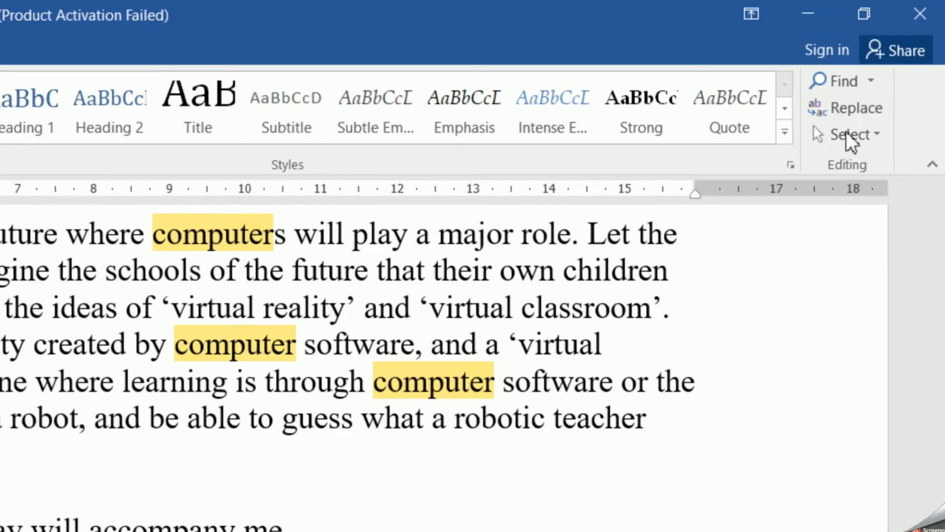
left_click(856, 108)
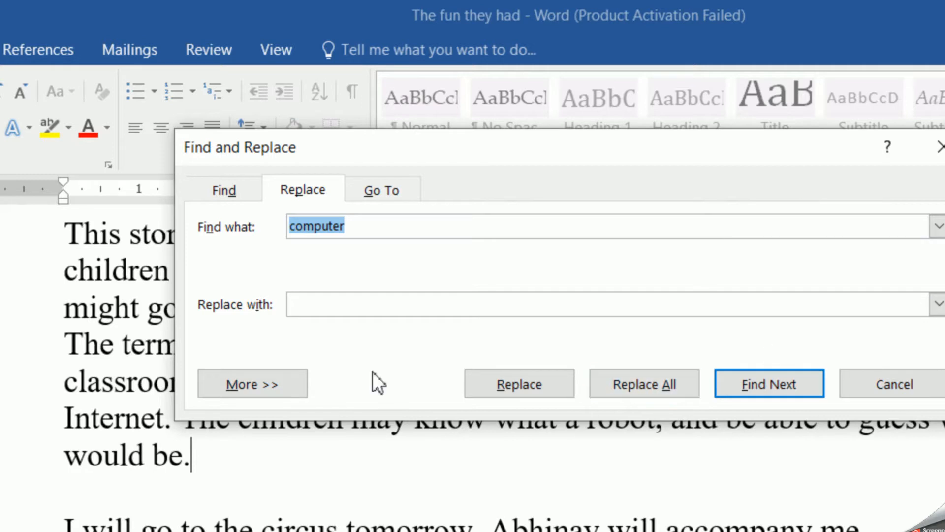
left_click(213, 195)
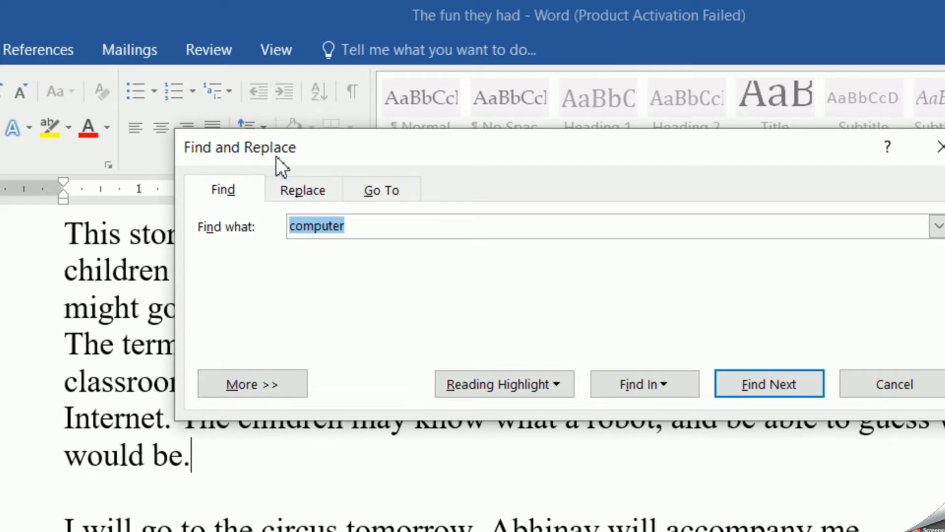
- Set up replacing "computer" with "PC" in the Replace tab and find the next match
left_click_drag(274, 156, 134, 156)
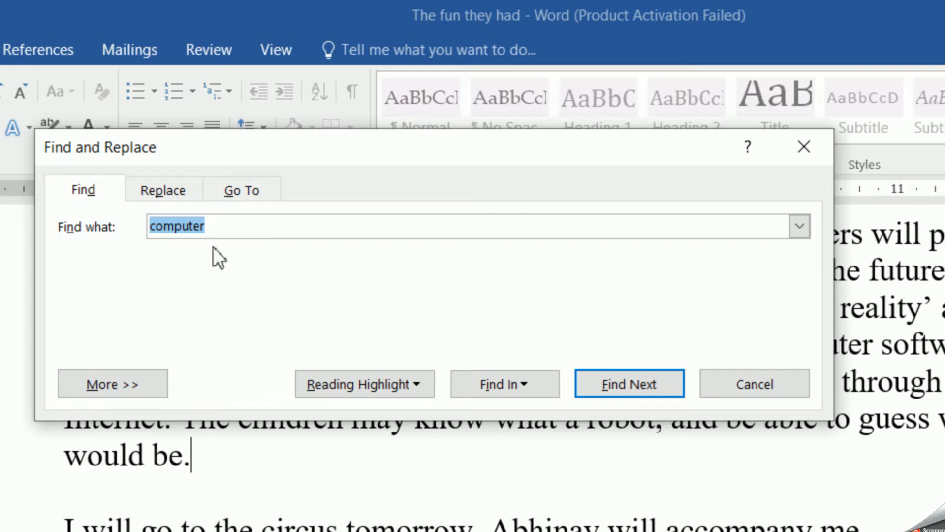
left_click(257, 231)
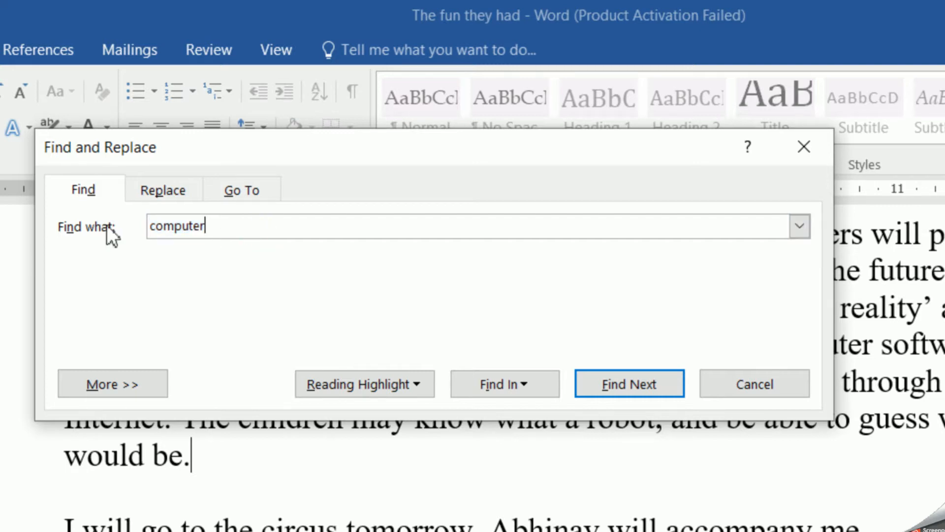
left_click(144, 190)
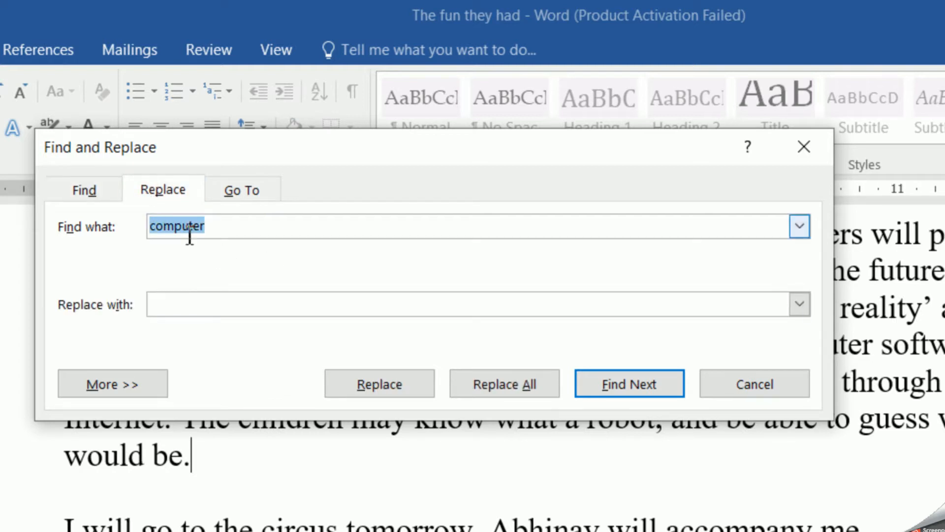
left_click(212, 309)
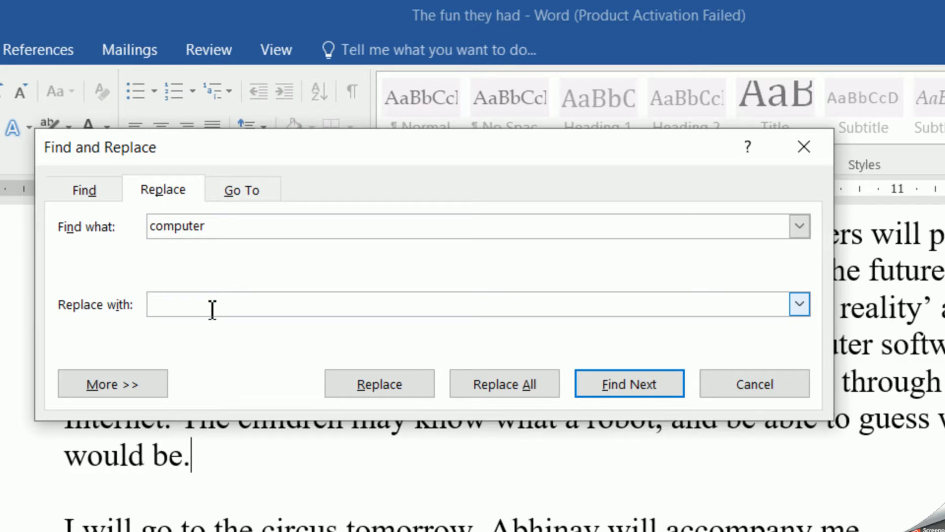
type("PC")
left_click(619, 385)
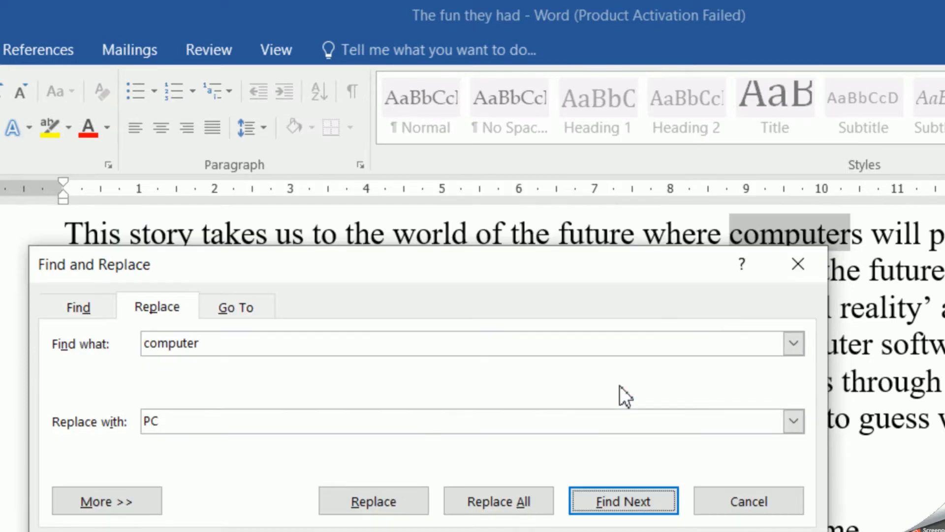
- Replace the current "computer" match with "PC", then replace all remaining occurrences and dismiss the message
left_click_drag(521, 271, 543, 425)
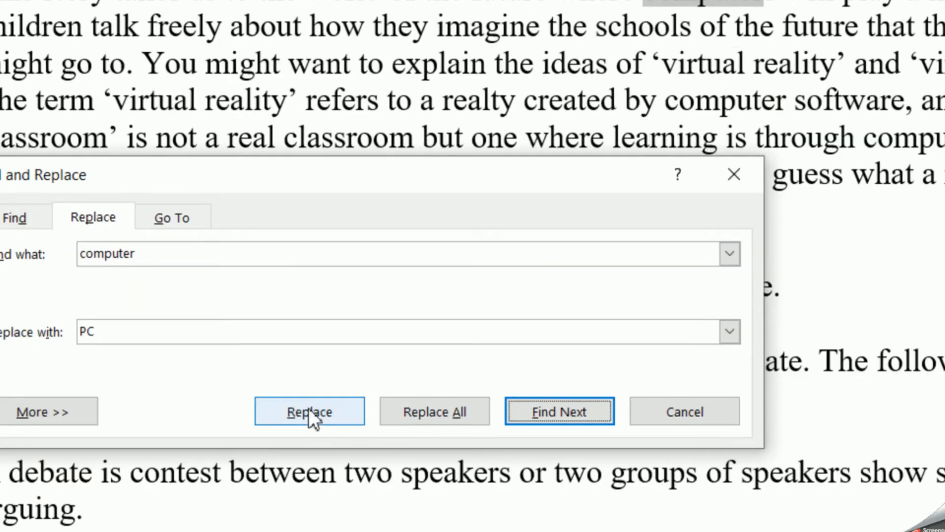
left_click(317, 418)
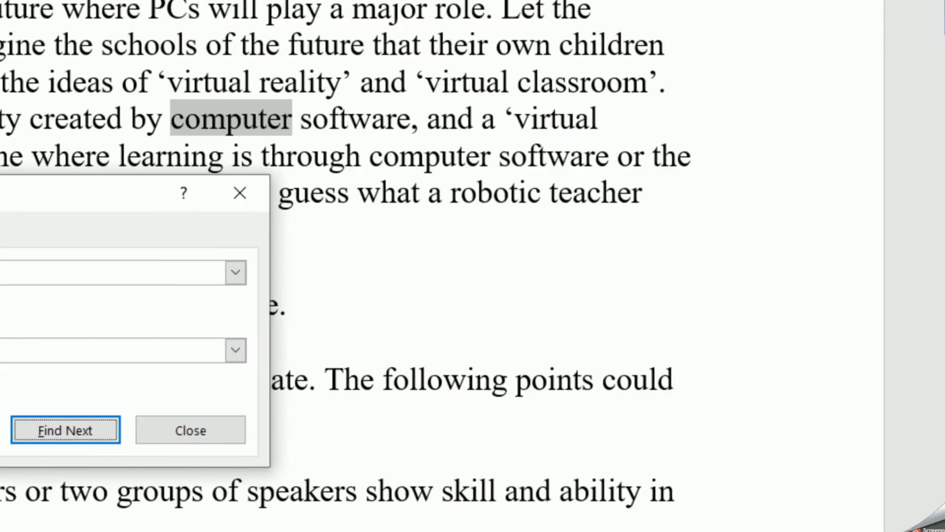
left_click(866, 130)
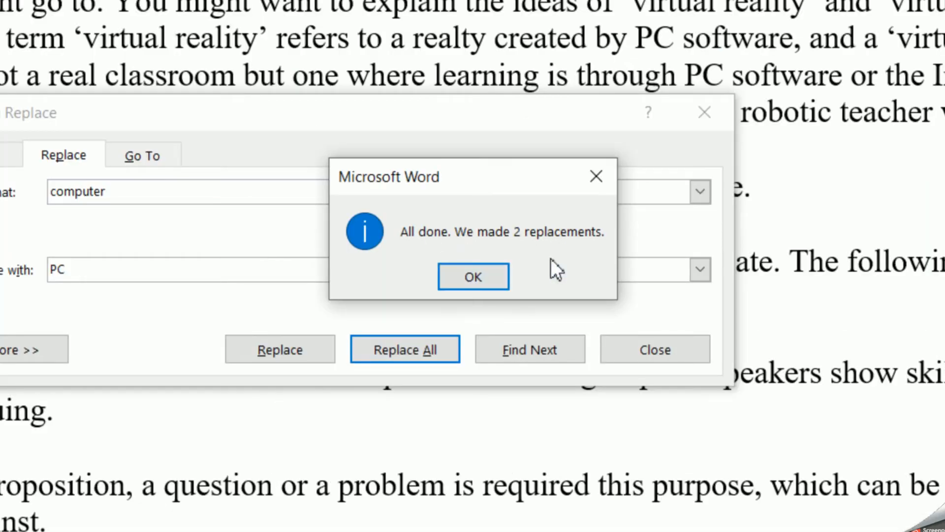
left_click(466, 278)
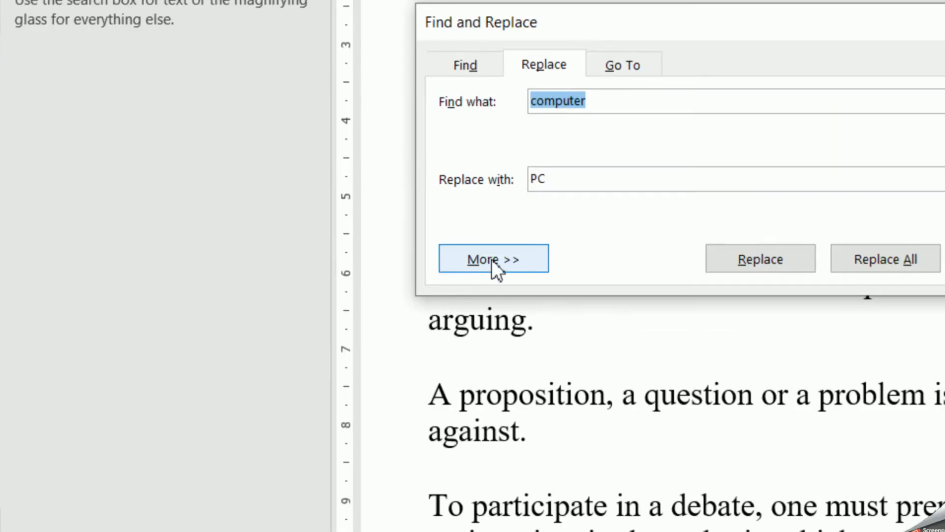
- Expand the search options, enable Match case, and search again for "computer" from the beginning
left_click(491, 259)
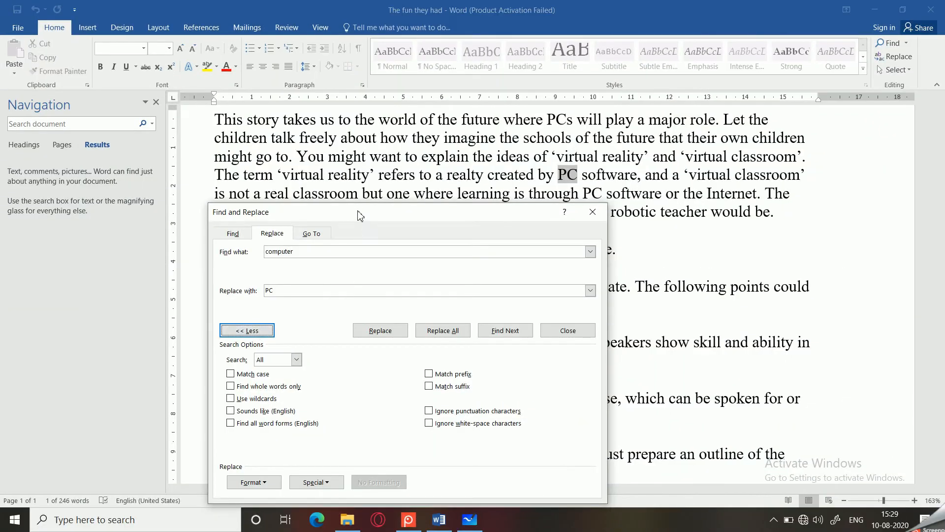
left_click_drag(359, 216, 350, 125)
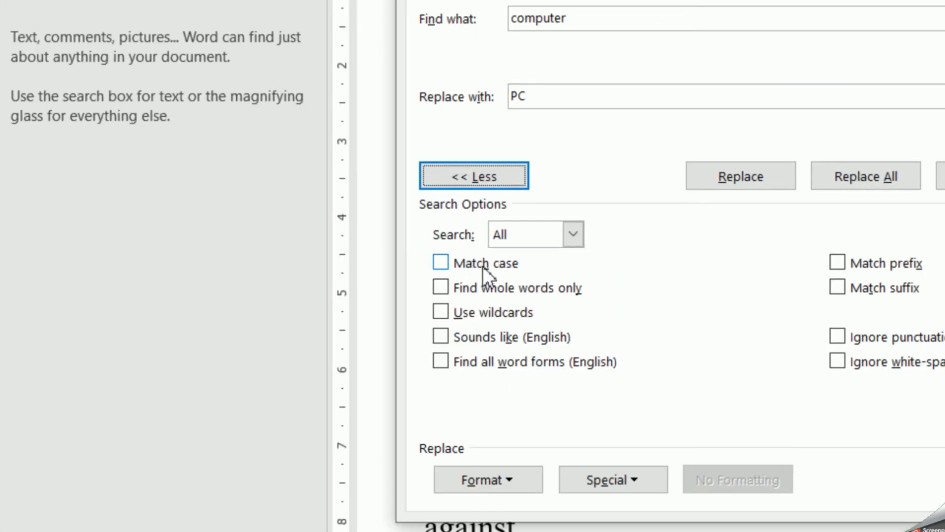
left_click(439, 262)
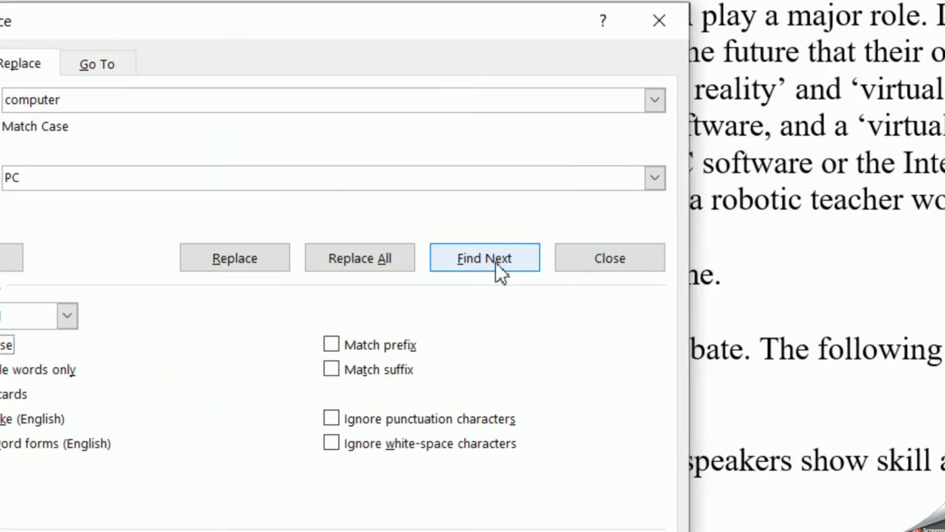
left_click(941, 176)
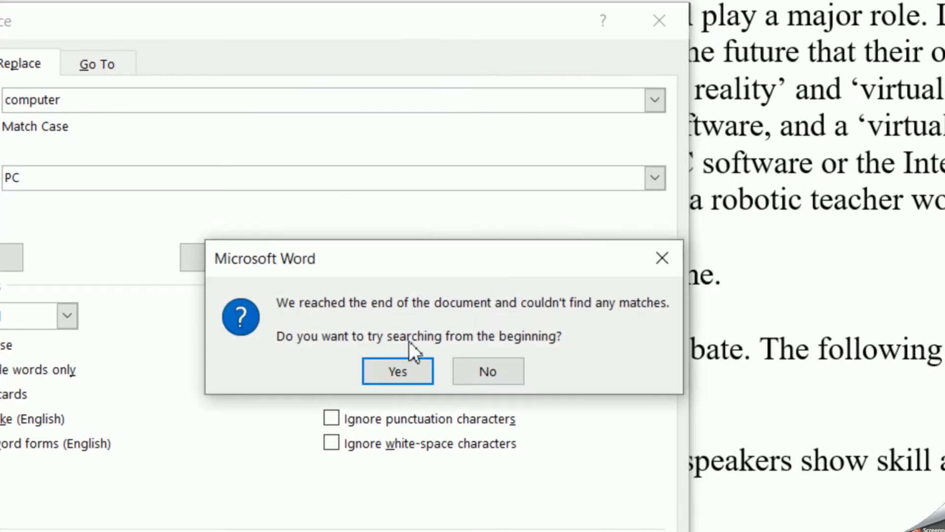
left_click(404, 366)
left_click(432, 363)
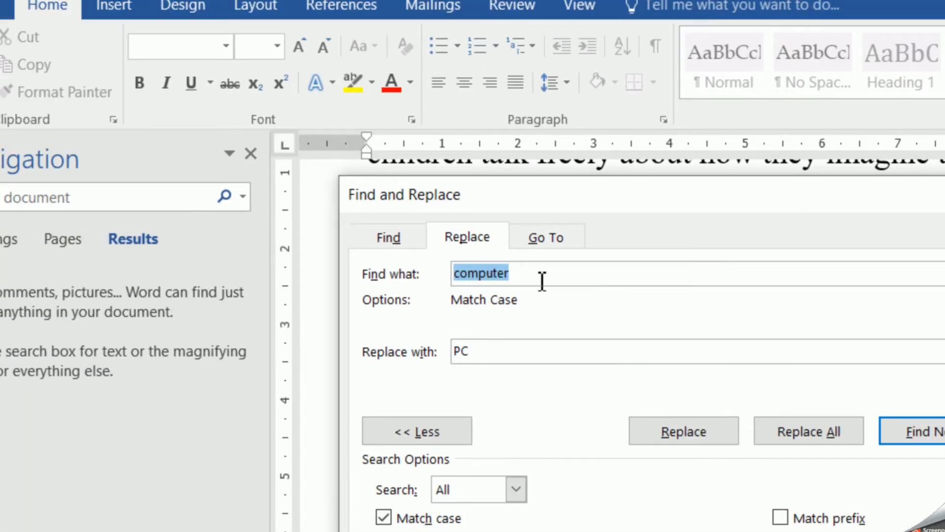
- Change the search term to "internet" and search for it with Match case from the document's beginning
left_click(546, 273)
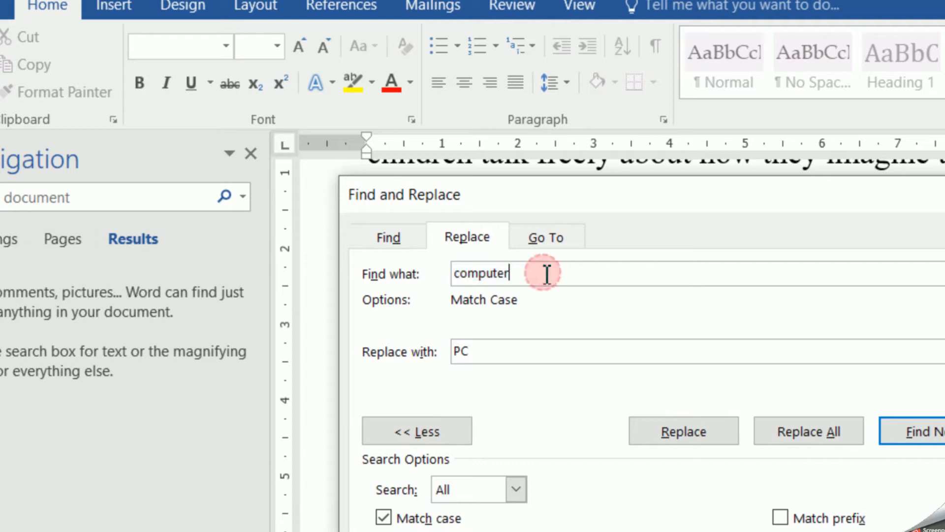
key("BackSpace")
key("BackSpace")
key("BackSpace")
key("BackSpace")
key("BackSpace")
key("BackSpace")
key("BackSpace")
key("BackSpace")
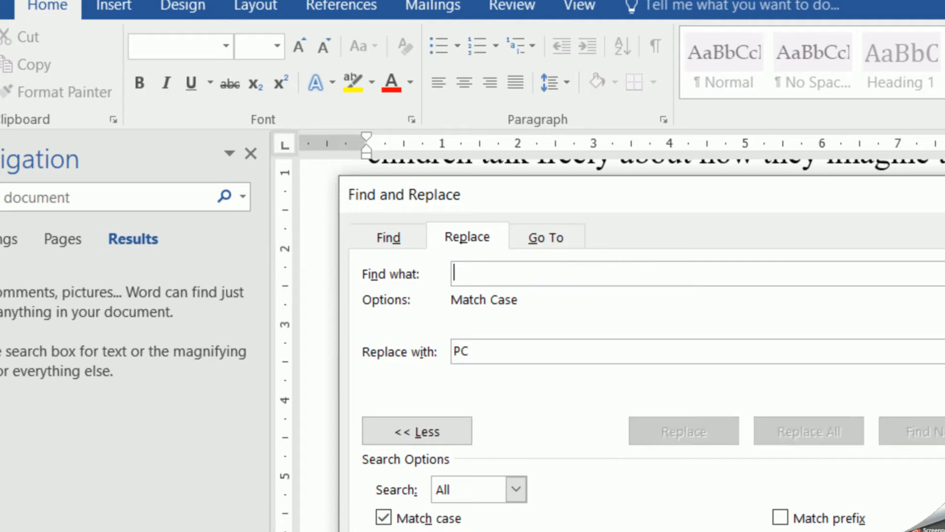
type("internet")
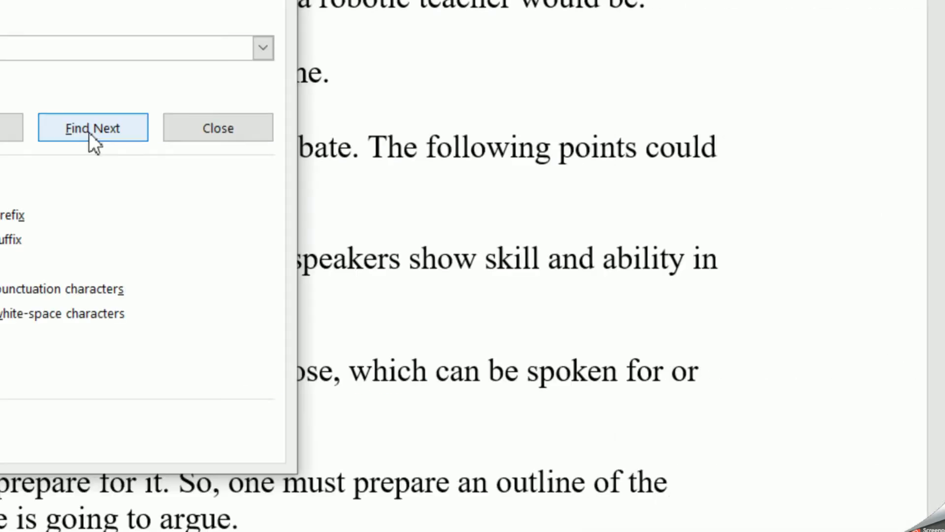
left_click(911, 431)
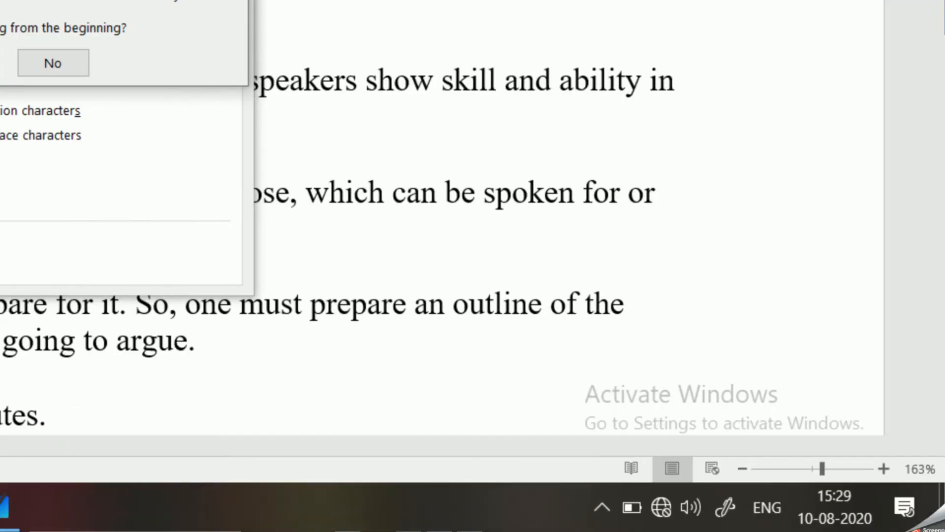
key("Return")
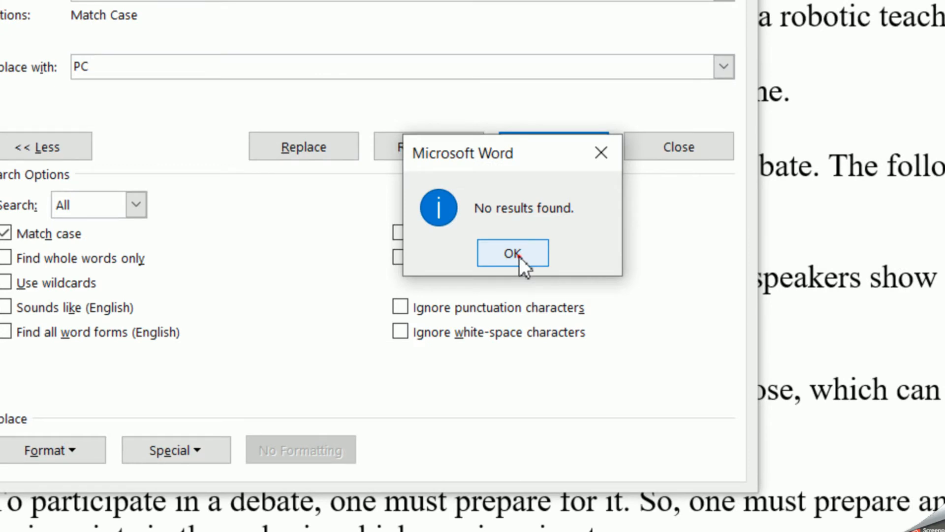
left_click(517, 255)
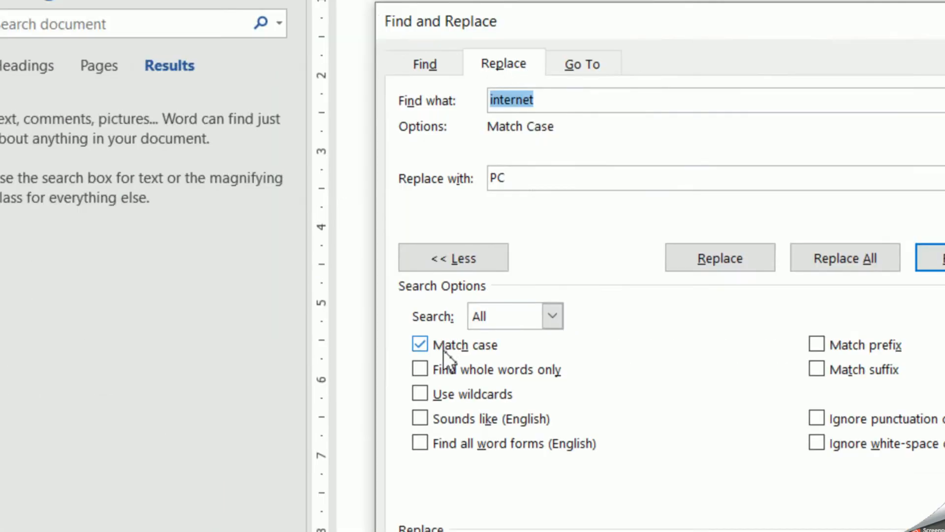
- Turn off Match case and find the next occurrence of "internet"
left_click(420, 344)
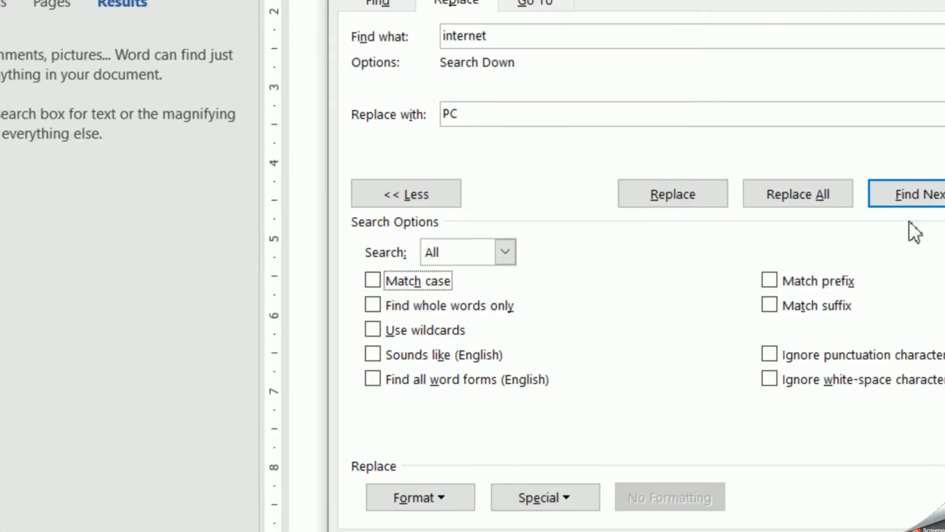
left_click(925, 197)
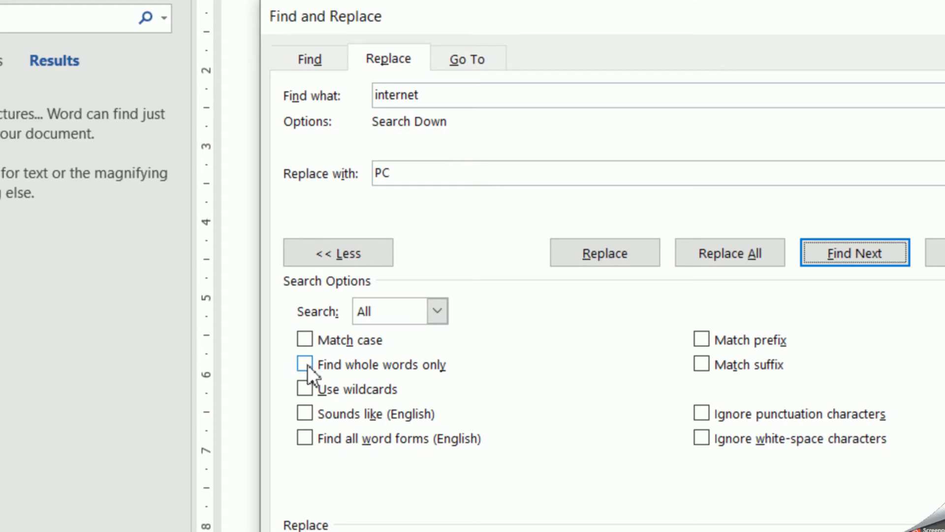
- Enable Find whole words only and change the search term to "to"
left_click(306, 364)
left_click_drag(433, 94, 341, 91)
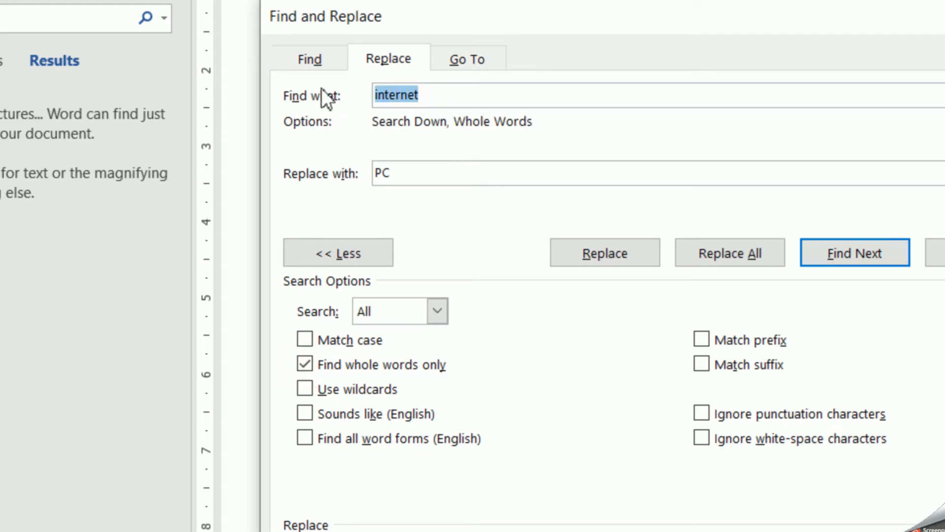
key("BackSpace")
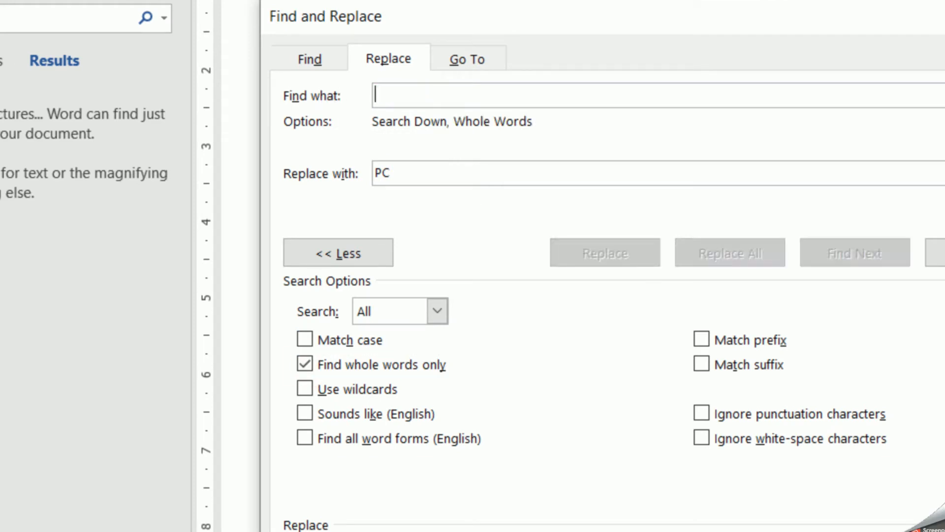
type("to")
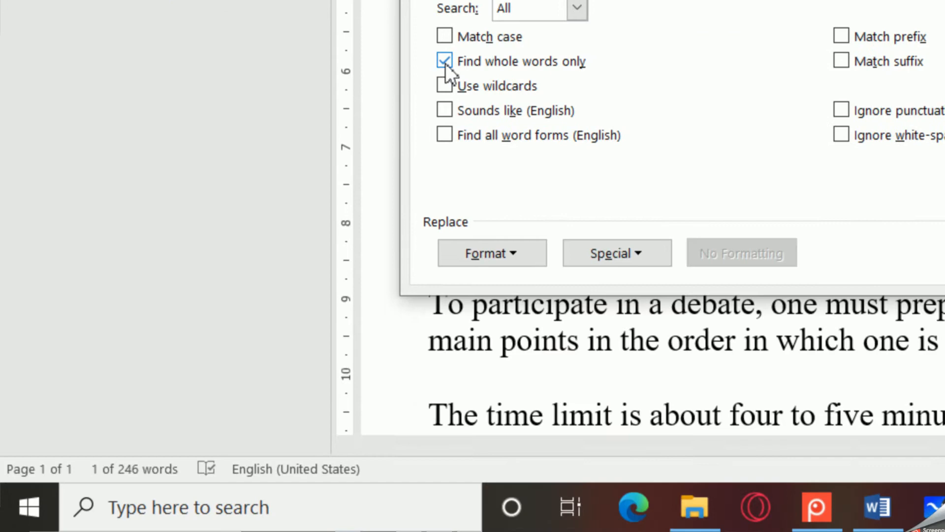
- Turn off Find whole words only and search for "to", matching it inside other words too
left_click(436, 376)
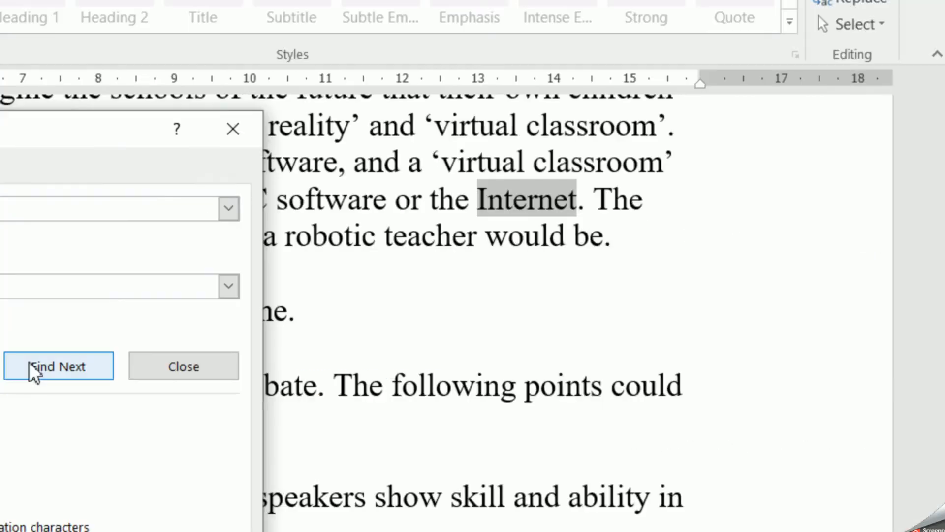
left_click(944, 0)
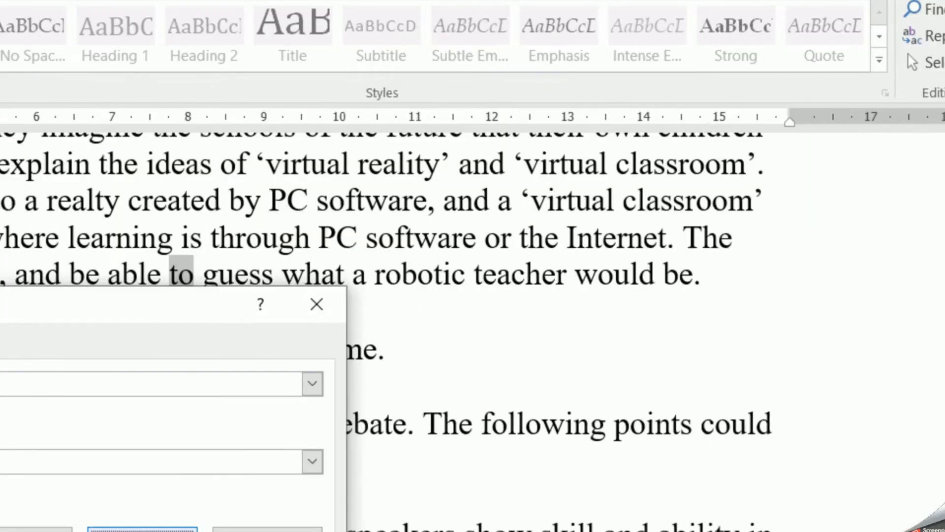
left_click(61, 531)
type("PC")
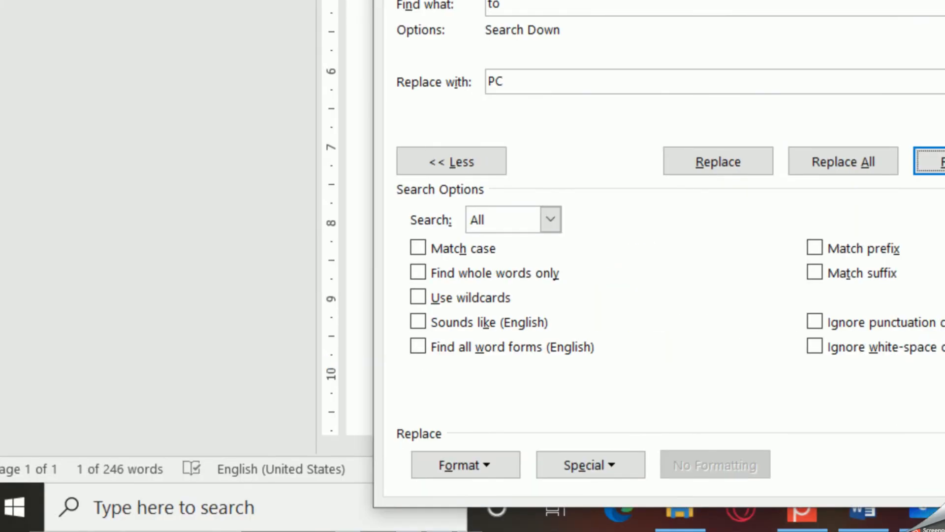
left_click(944, 164)
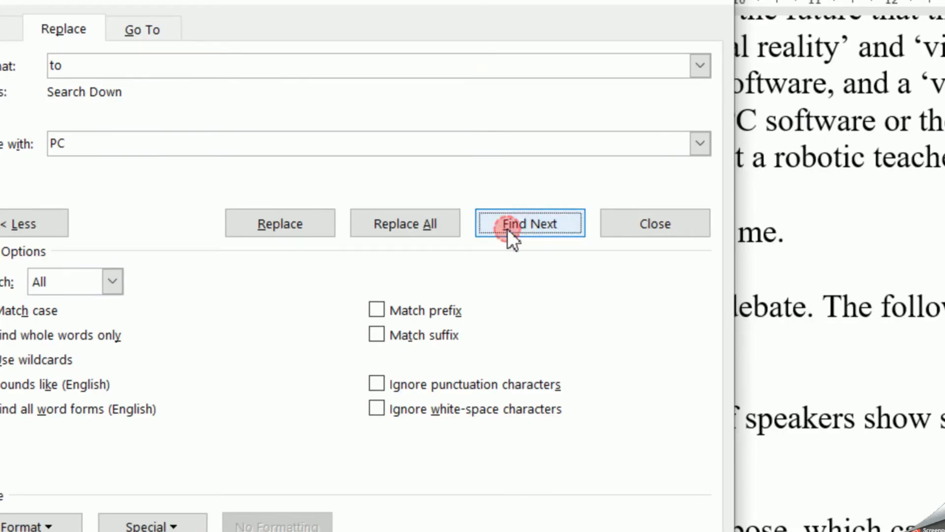
left_click(508, 228)
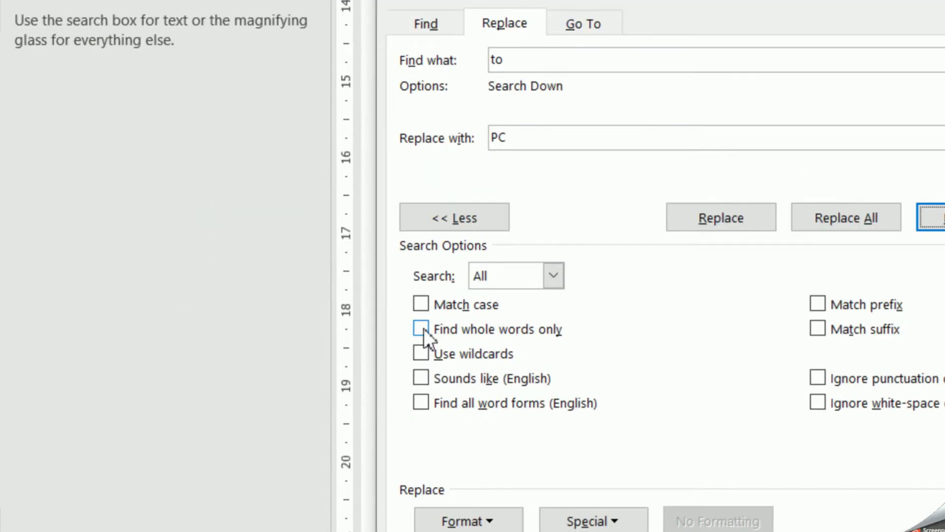
- Re-enable Find whole words only and search through the whole document for "to", continuing from the beginning
left_click(422, 328)
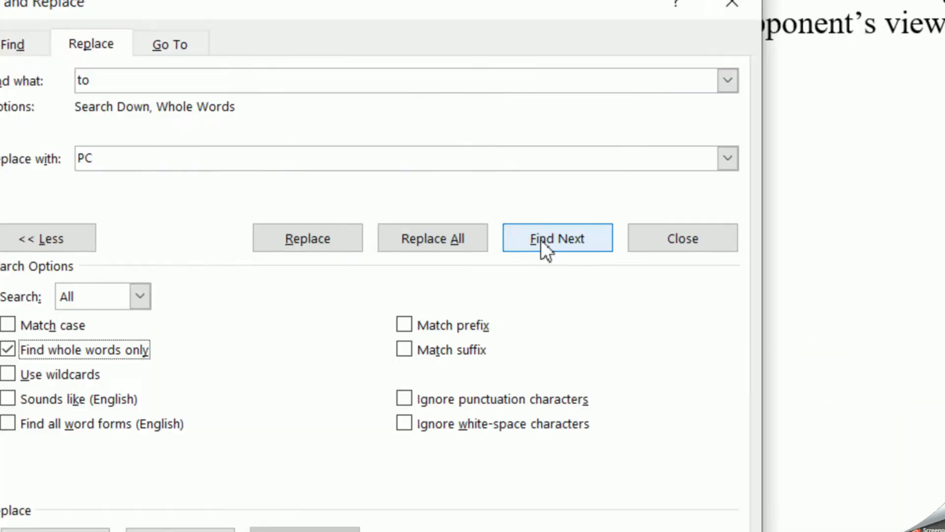
left_click(544, 251)
left_click(396, 277)
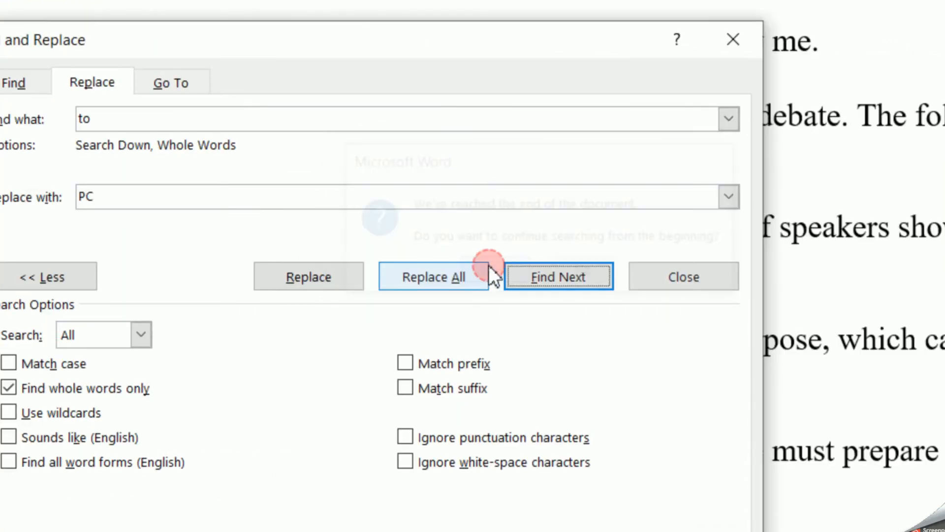
left_click(556, 278)
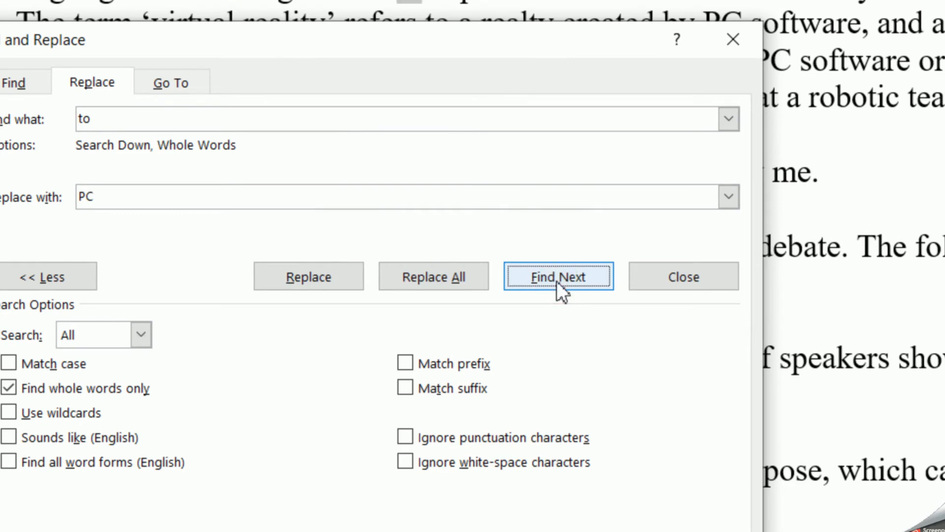
left_click(557, 282)
left_click(557, 281)
left_click(556, 275)
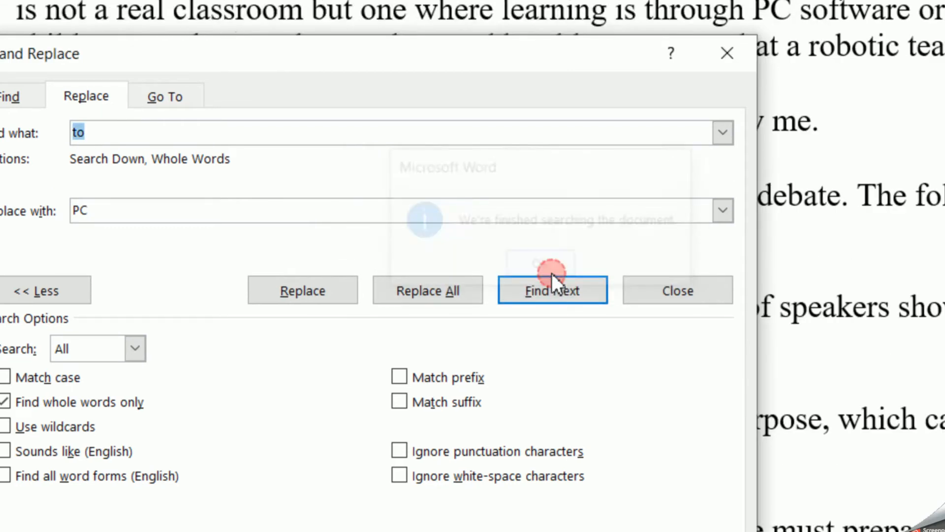
left_click(553, 290)
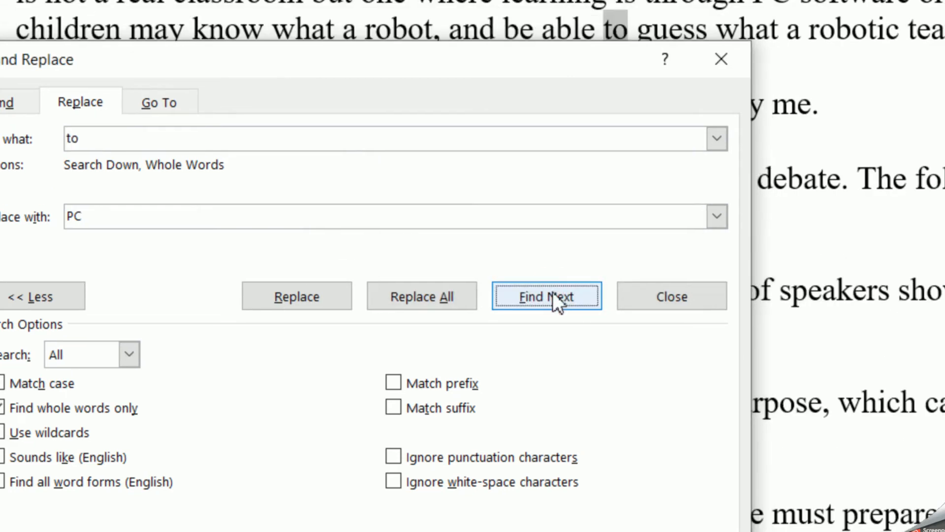
left_click(552, 293)
left_click(552, 370)
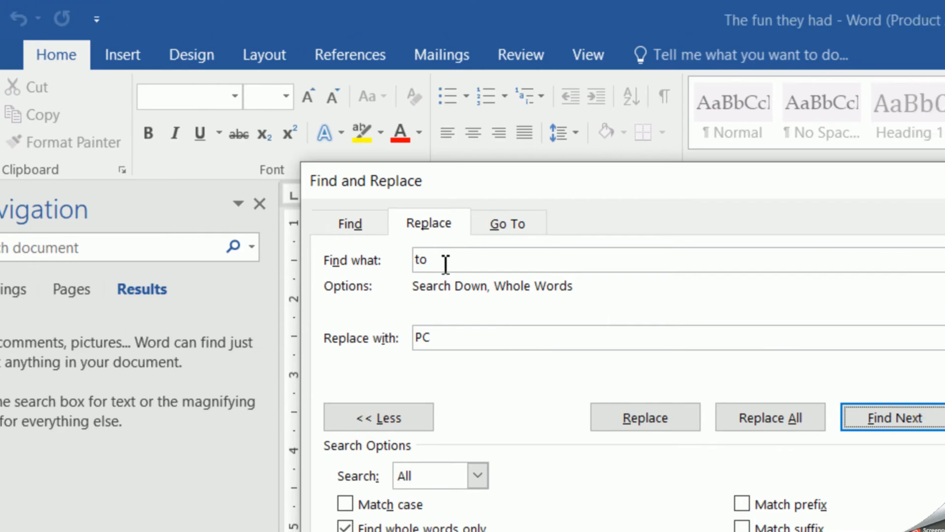
- Change the search term to "PC", keeping "PC" as the replacement text
left_click(443, 260)
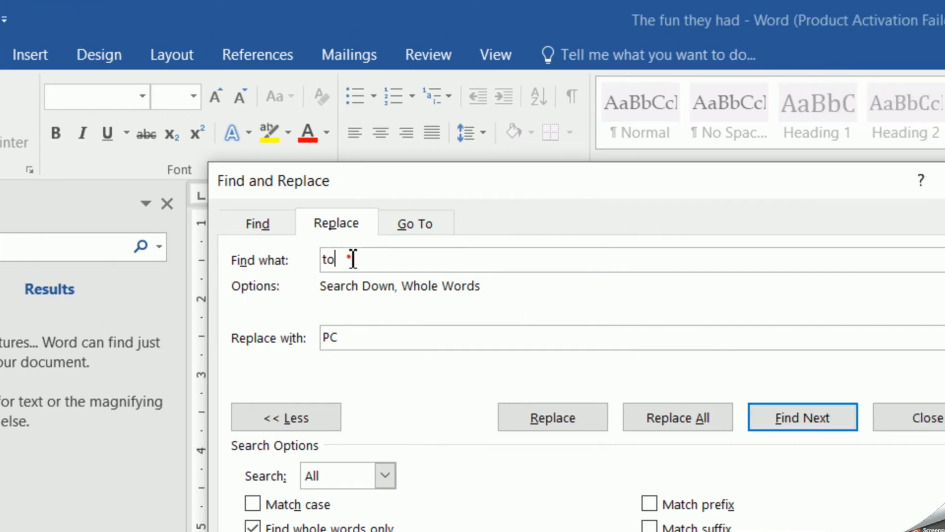
left_click_drag(353, 259, 297, 258)
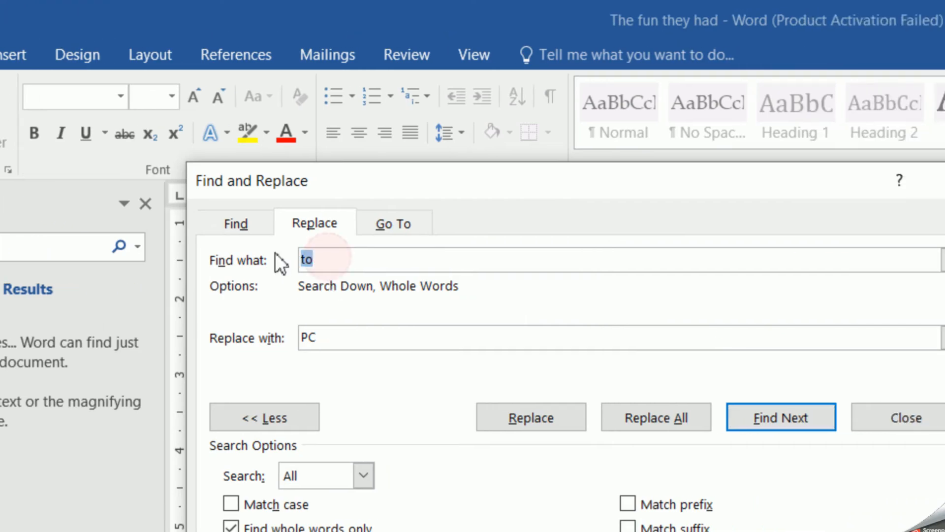
type("PC")
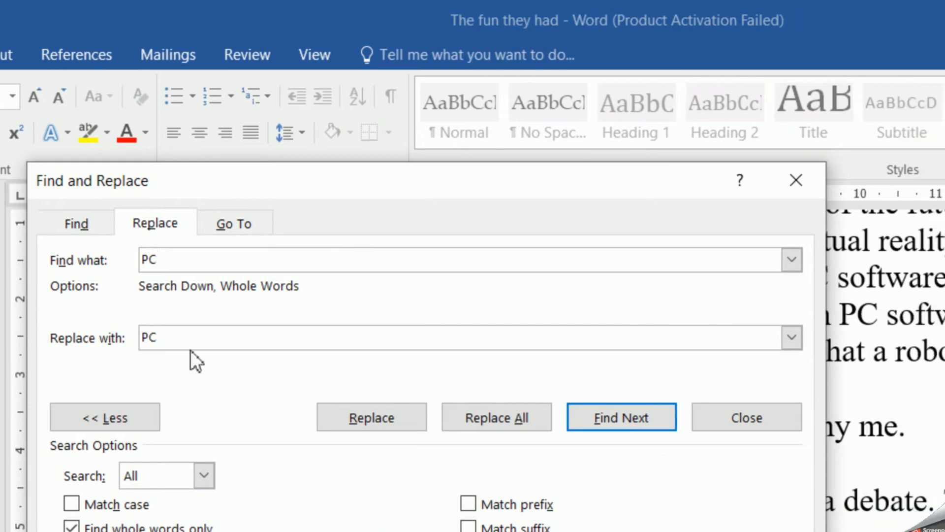
left_click(182, 337)
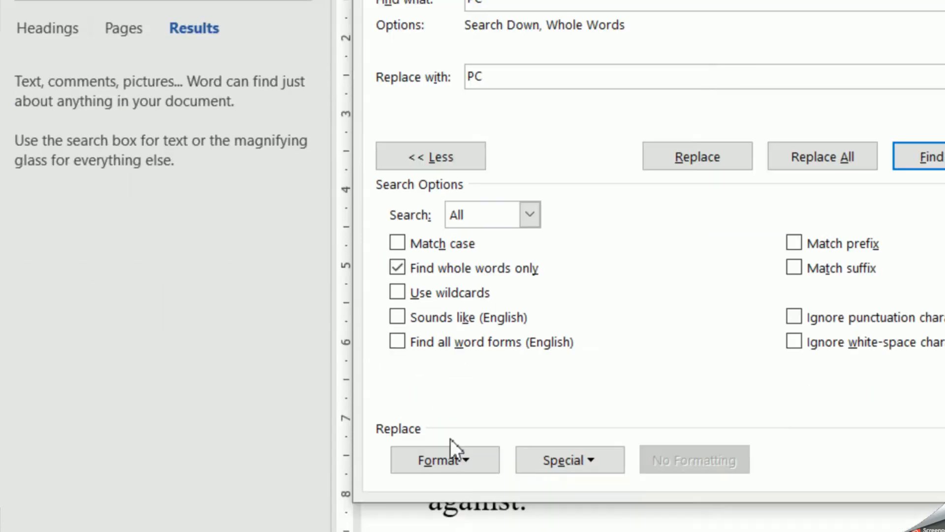
- Open the replacement font formatting and choose the ADAM.CG PRO font
left_click(468, 462)
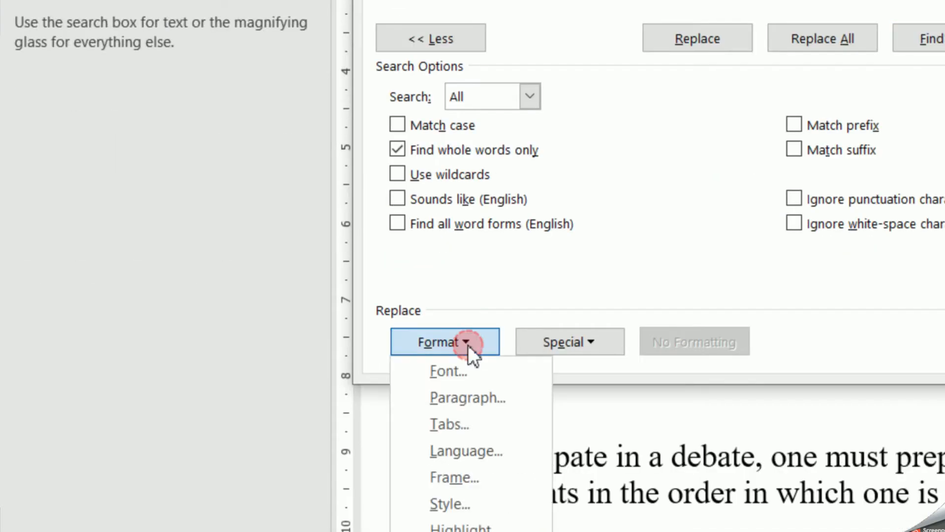
left_click(466, 365)
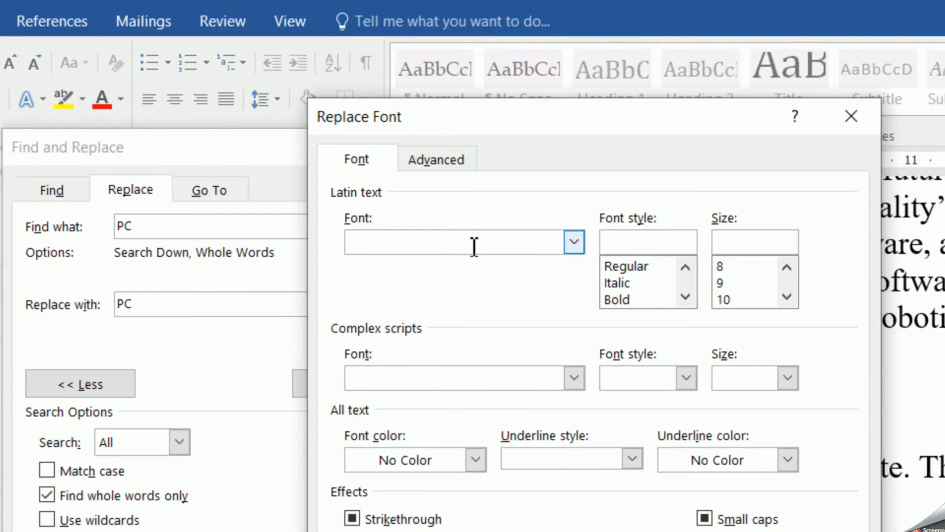
left_click(574, 243)
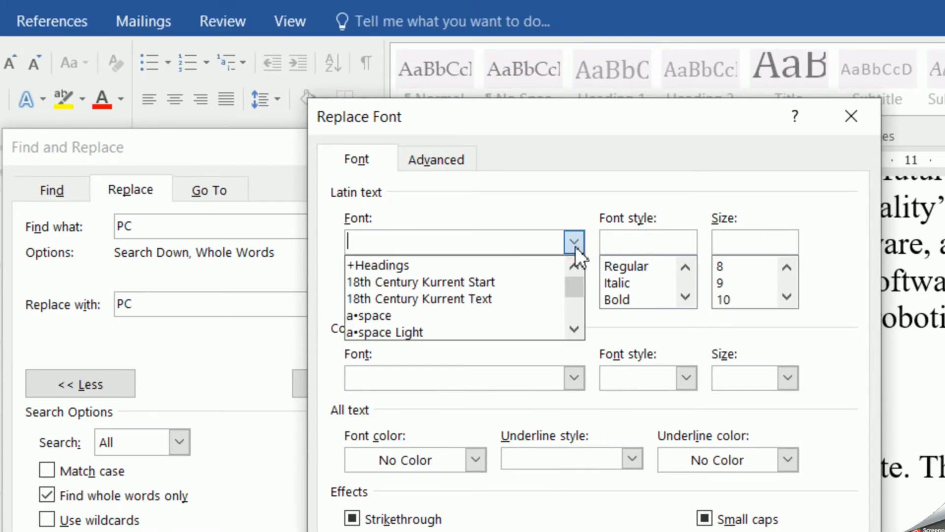
left_click(471, 297)
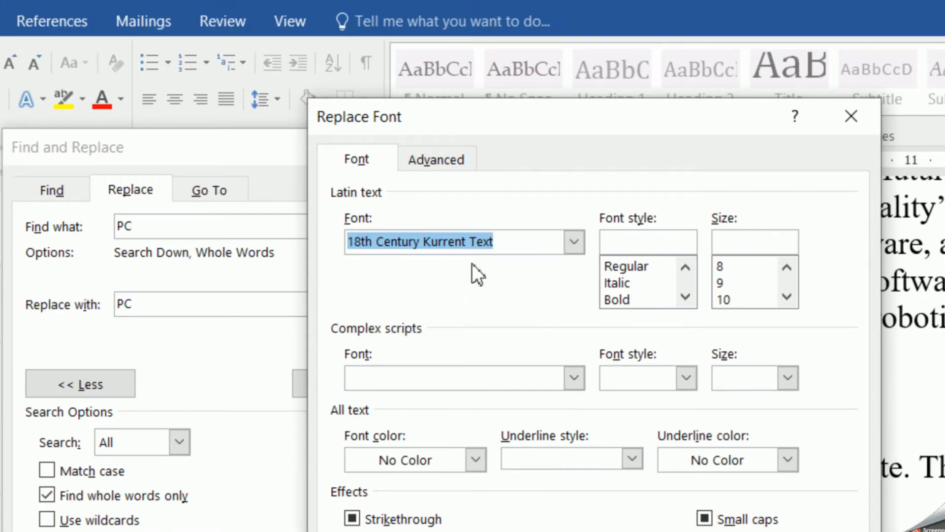
left_click(474, 241)
left_click(574, 241)
scroll(479, 310, "down", 4)
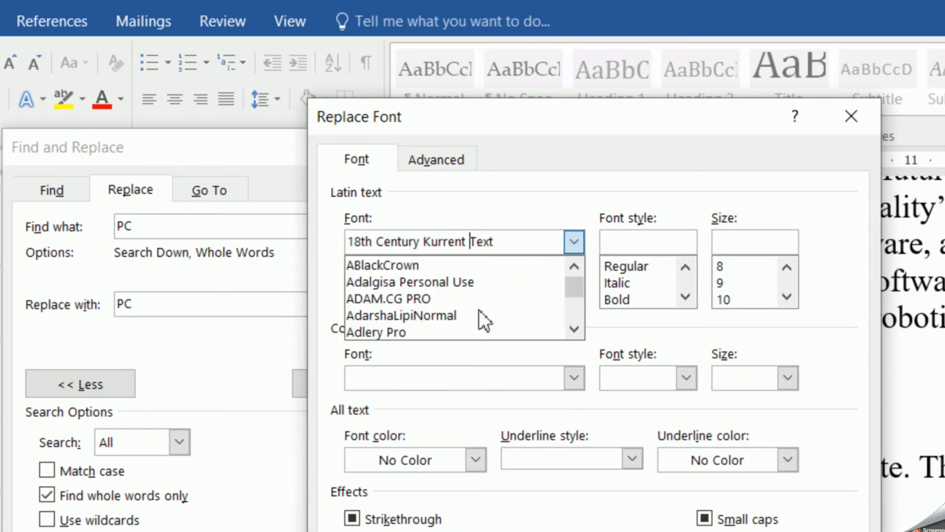
scroll(442, 300, "up", 1)
scroll(442, 301, "up", 1)
left_click(403, 303)
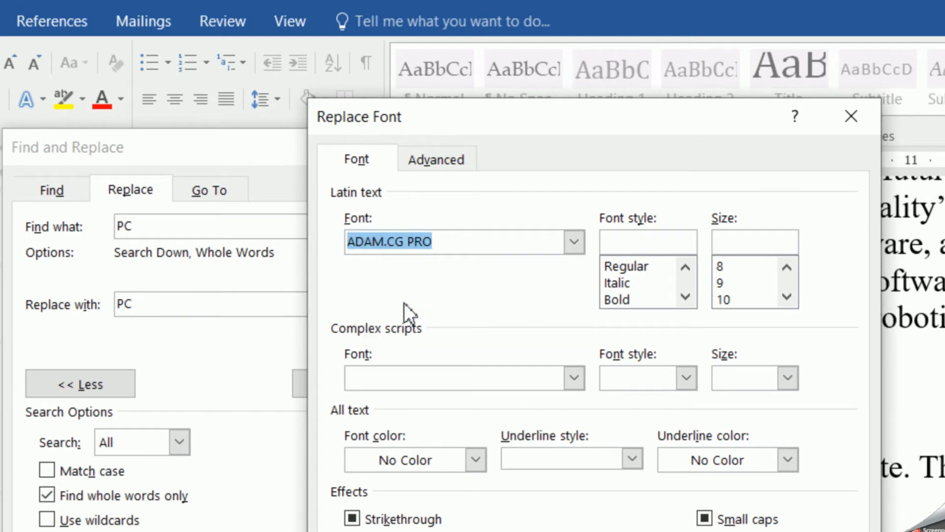
- Set the replacement font style to Bold and the size to 16
left_click(632, 293)
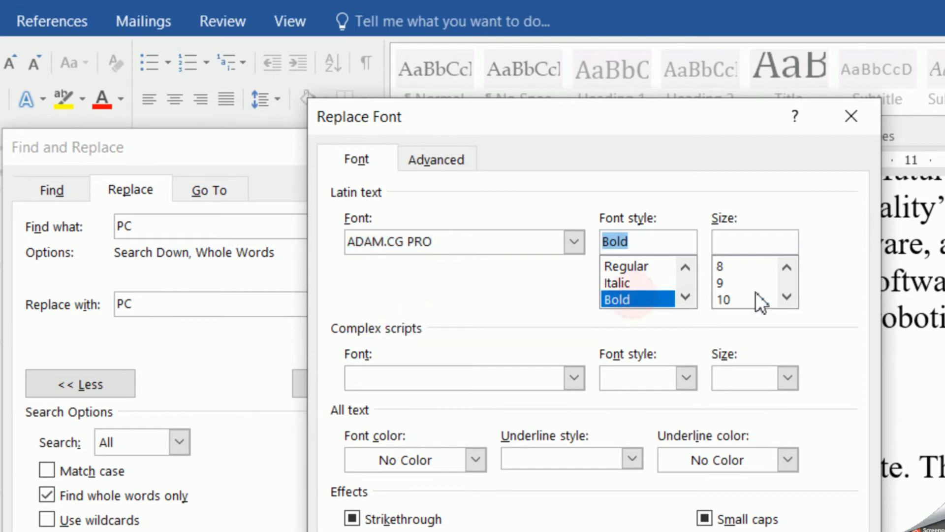
left_click(786, 295)
left_click(786, 295)
left_click(785, 296)
left_click(786, 295)
left_click(738, 298)
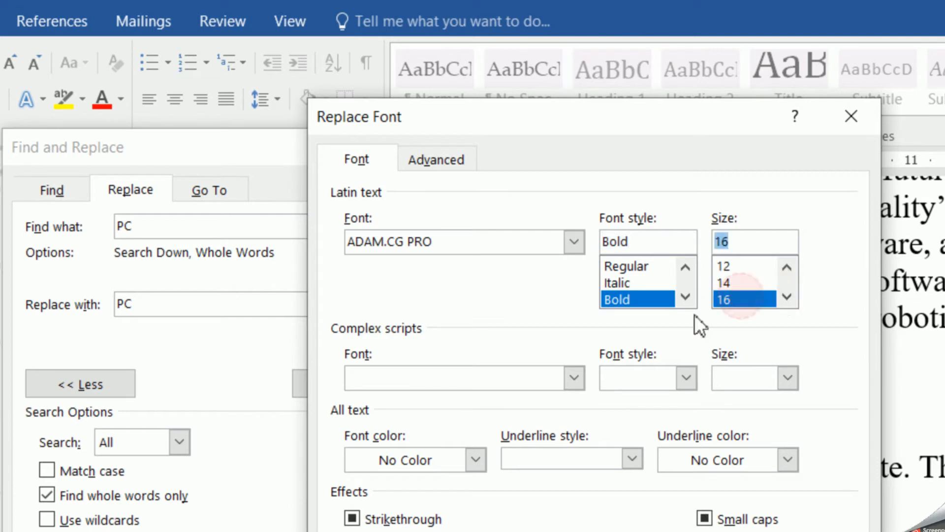
- Set the complex script font style to Bold
left_click(685, 376)
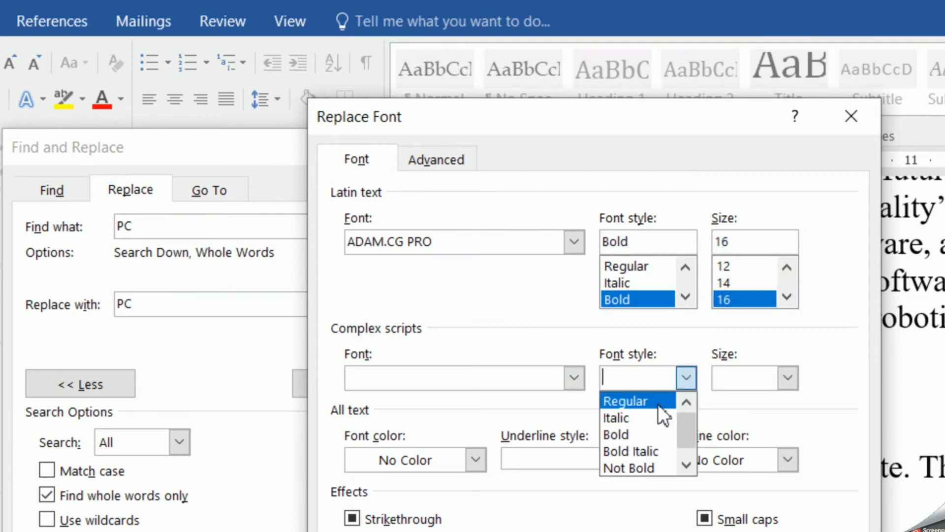
left_click(650, 438)
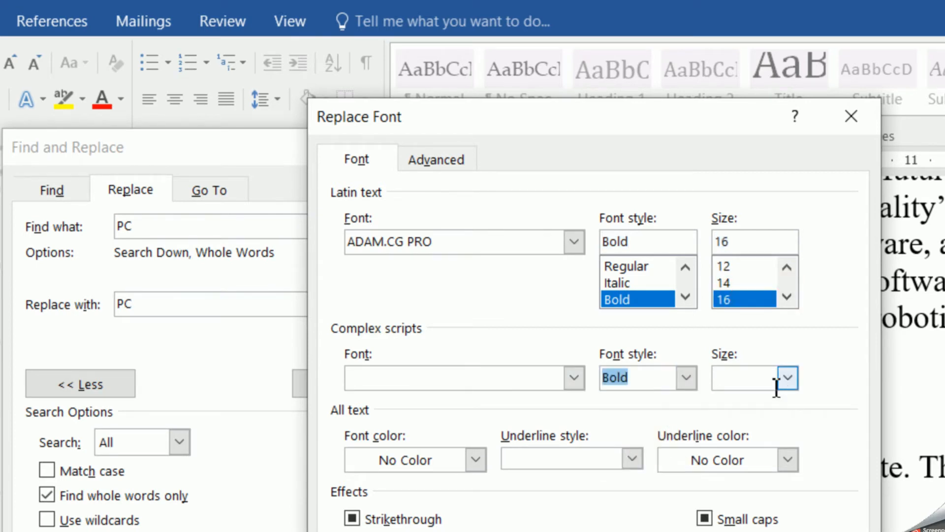
left_click(789, 378)
left_click(530, 415)
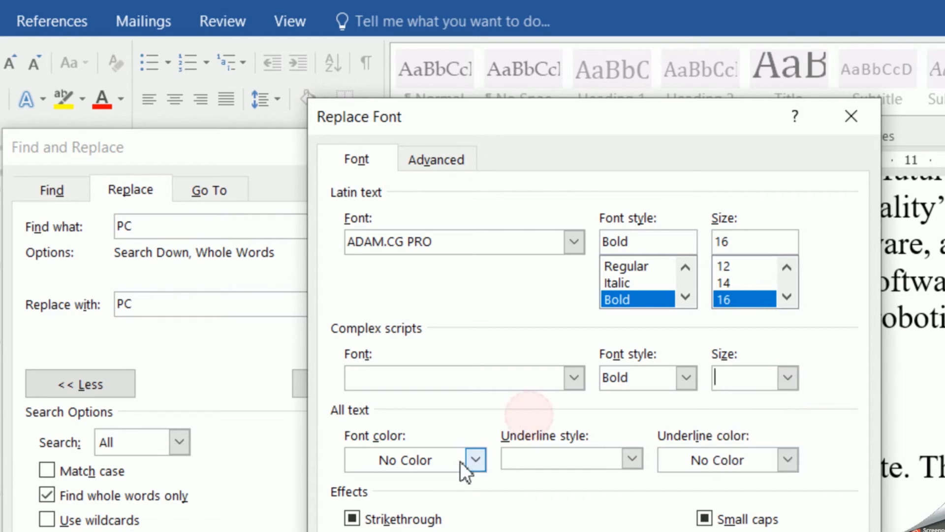
- Set the replacement font colour to red and confirm the font formatting
left_click(475, 460)
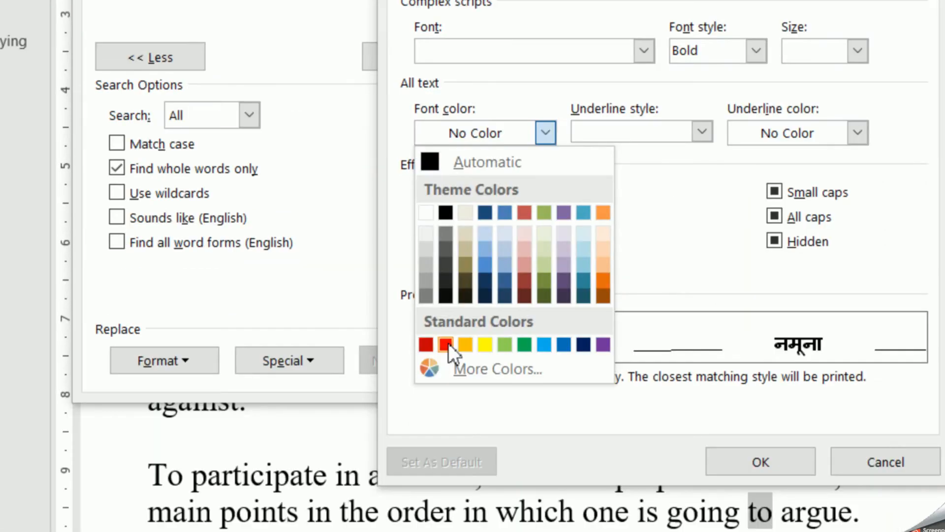
left_click(378, 531)
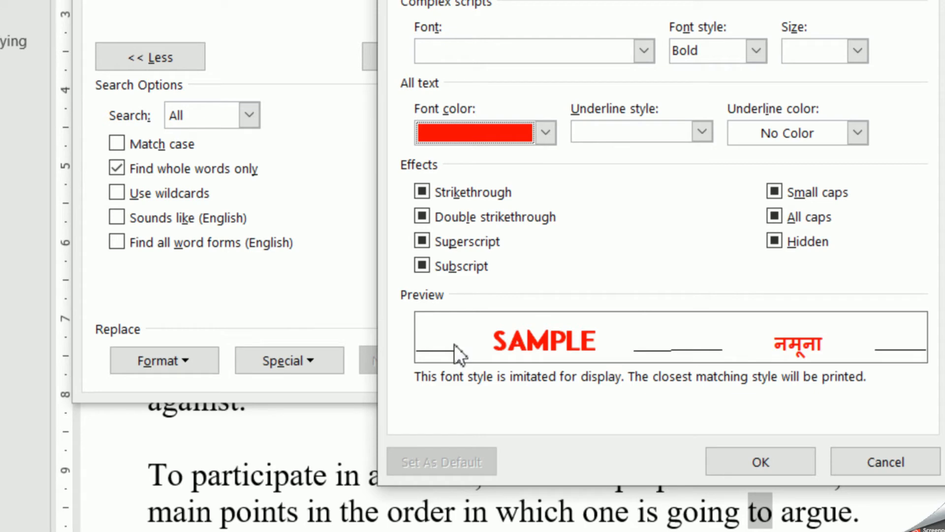
left_click(763, 470)
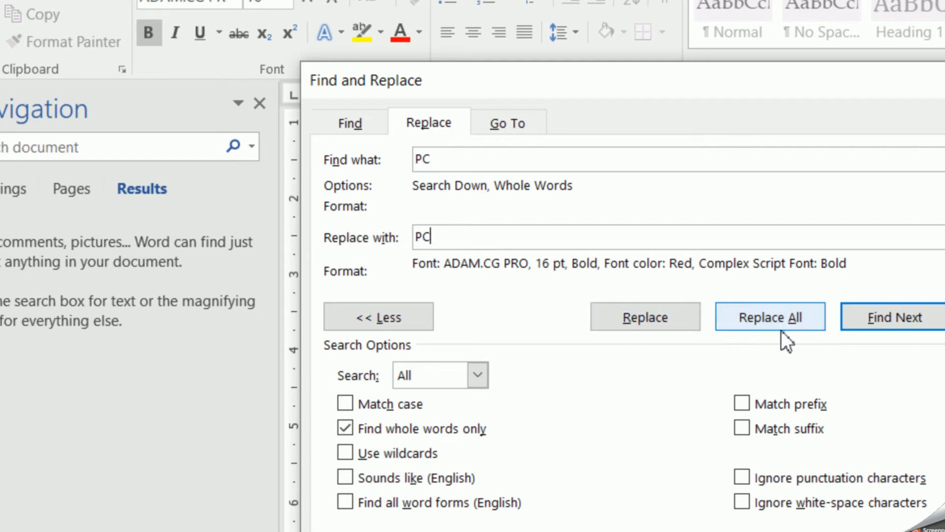
- Find the next "PC" and replace it with the formatted version, dismiss the message, and select the replaced word
left_click(881, 313)
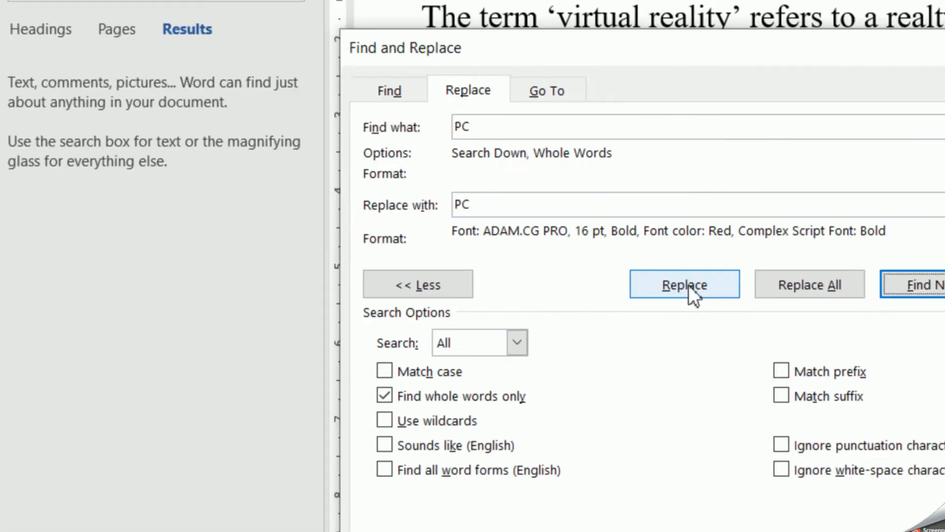
left_click(691, 80)
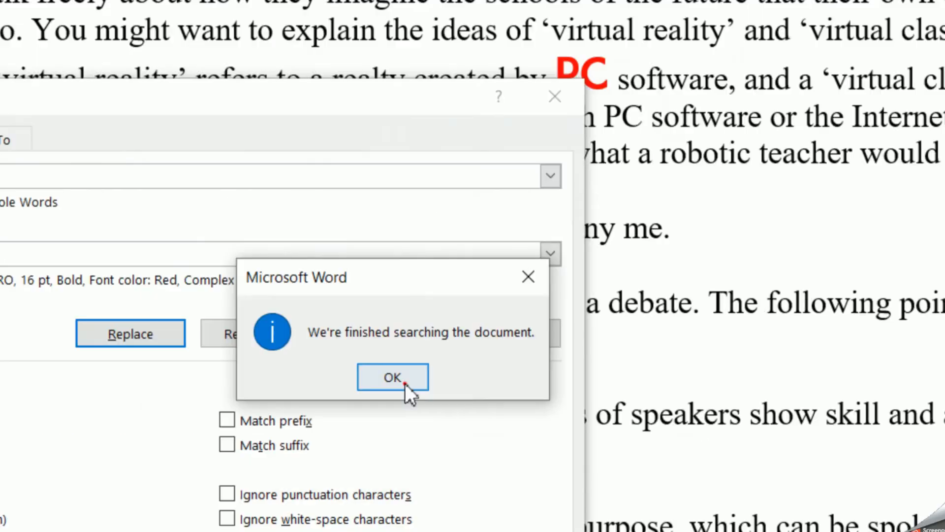
left_click(568, 336)
left_click_drag(449, 228, 375, 312)
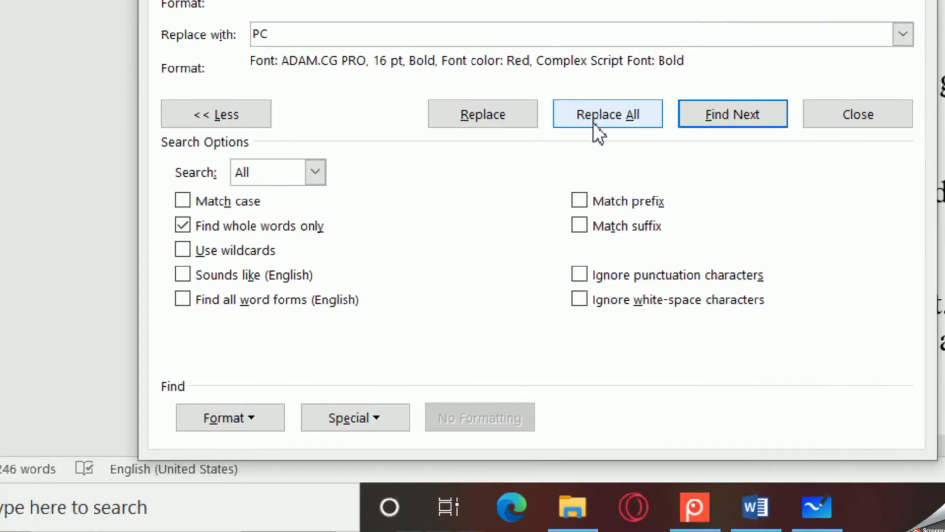
- Replace all remaining "PC" occurrences with the formatted version, confirm continuing, and close the Find and Replace dialog
left_click(324, 484)
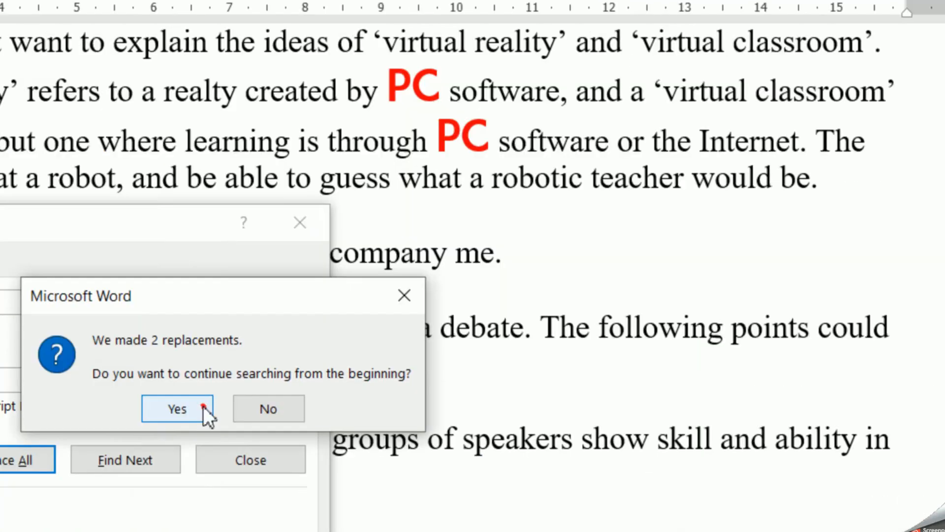
left_click(906, 63)
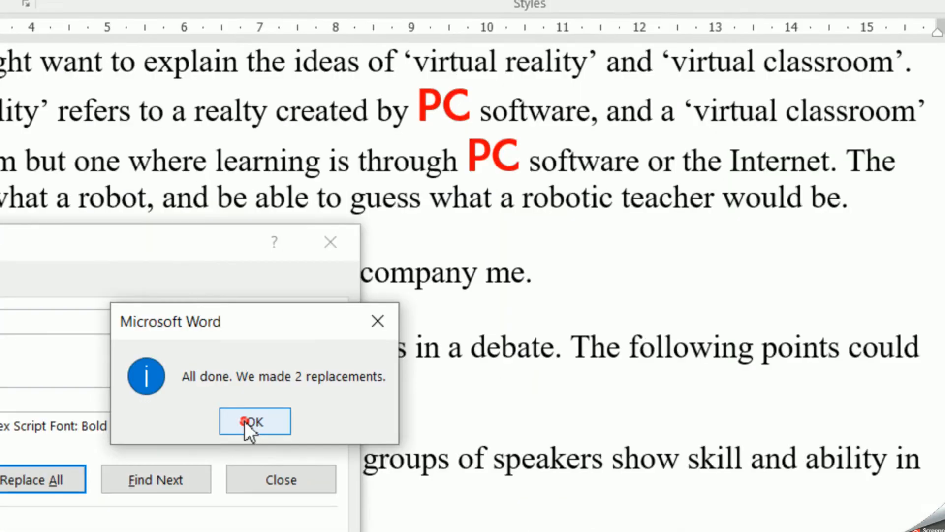
left_click(245, 422)
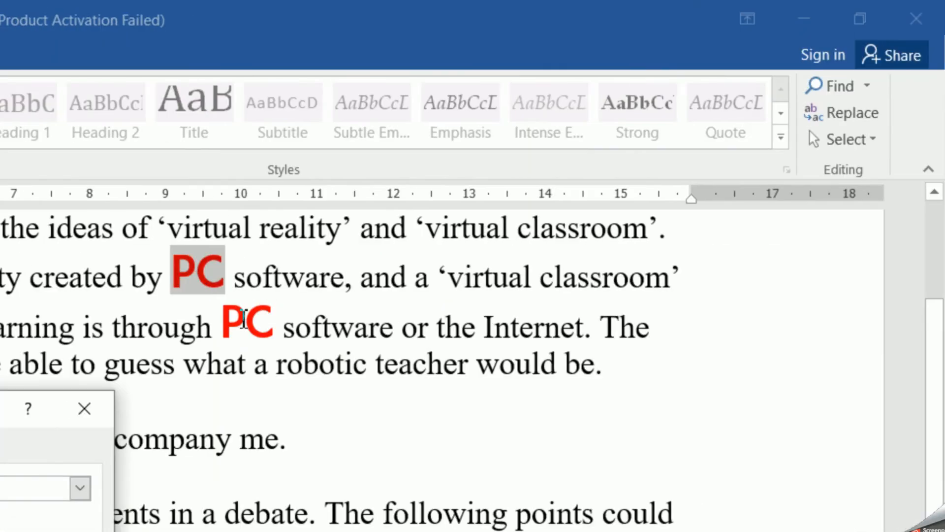
scroll(255, 397, "up", 3)
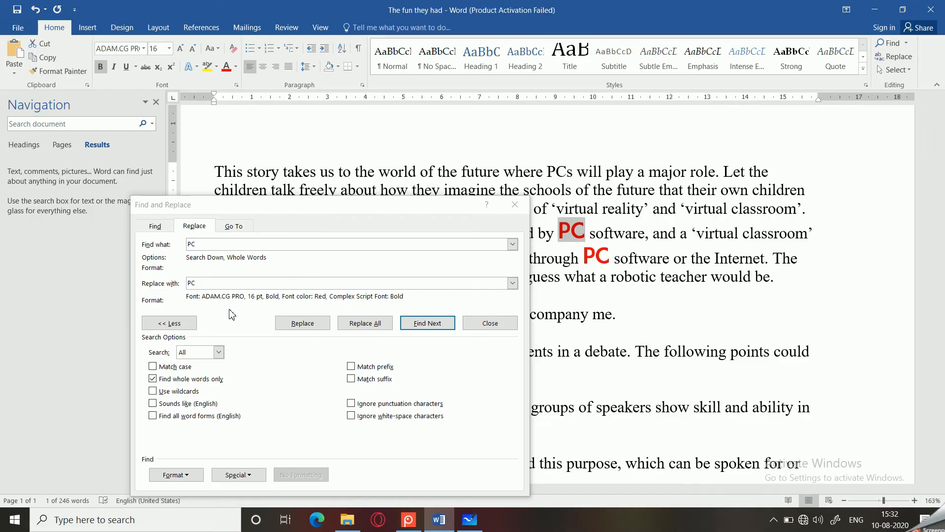
left_click(515, 205)
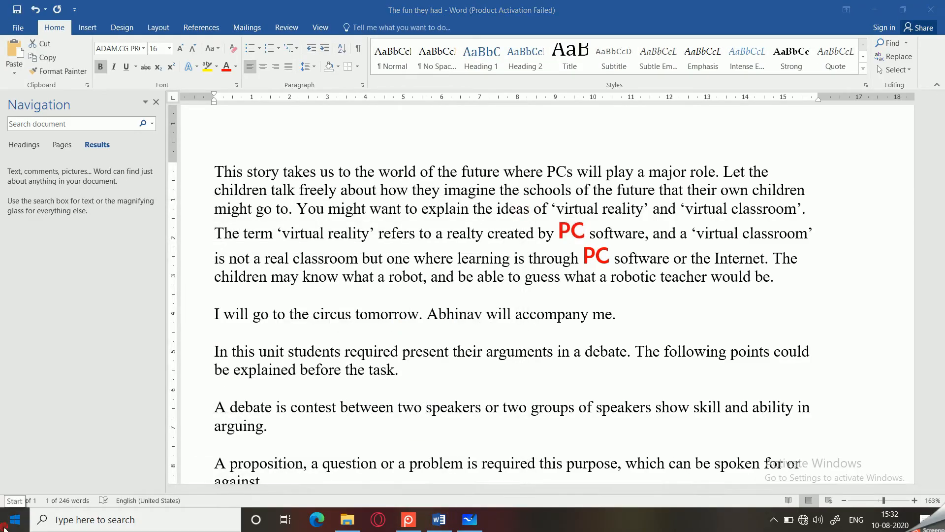
- Launch LibreOffice Portable from the soft folder on Local Disk (E:) and open the recent document The Fun They Had
left_click(5, 525)
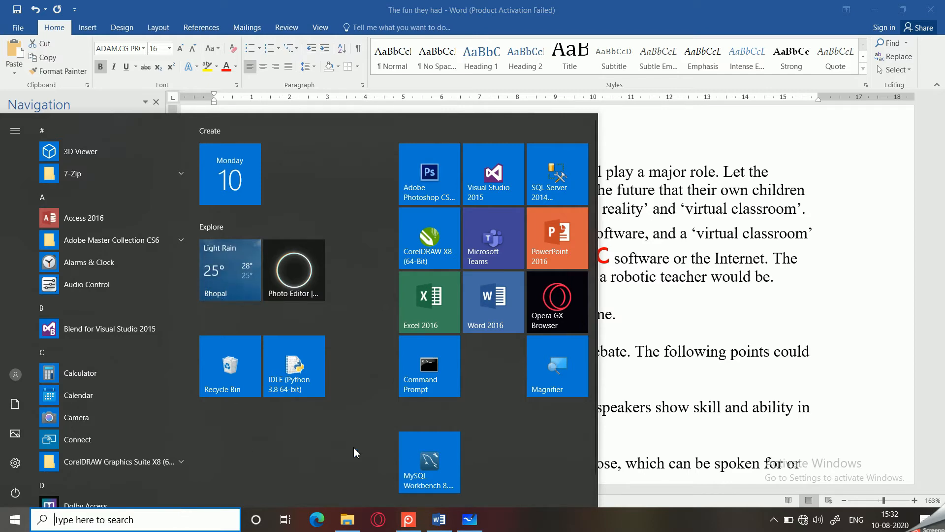
left_click(347, 520)
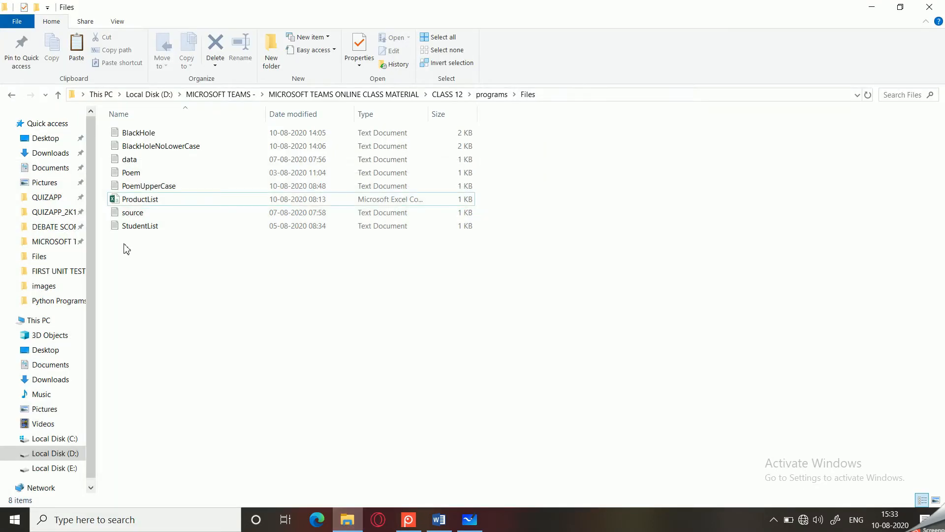
left_click(49, 468)
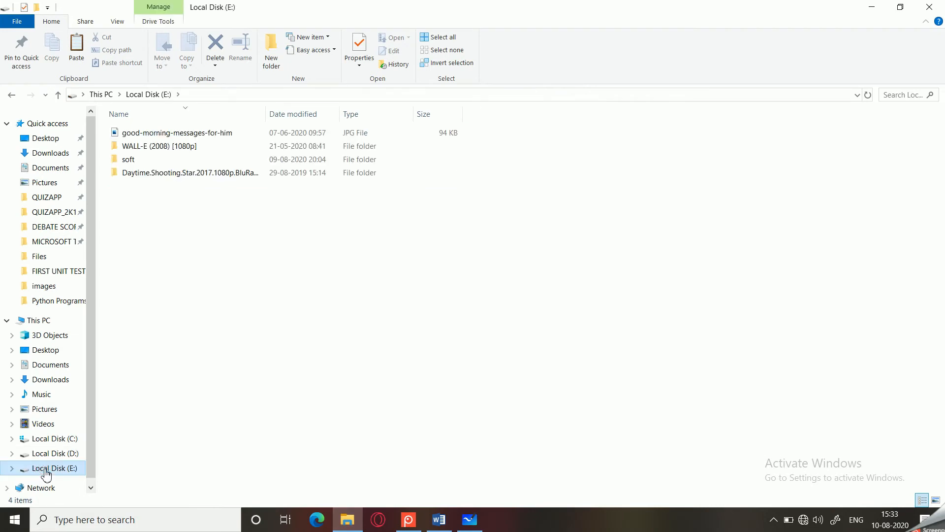
left_click(124, 164)
double_click(125, 164)
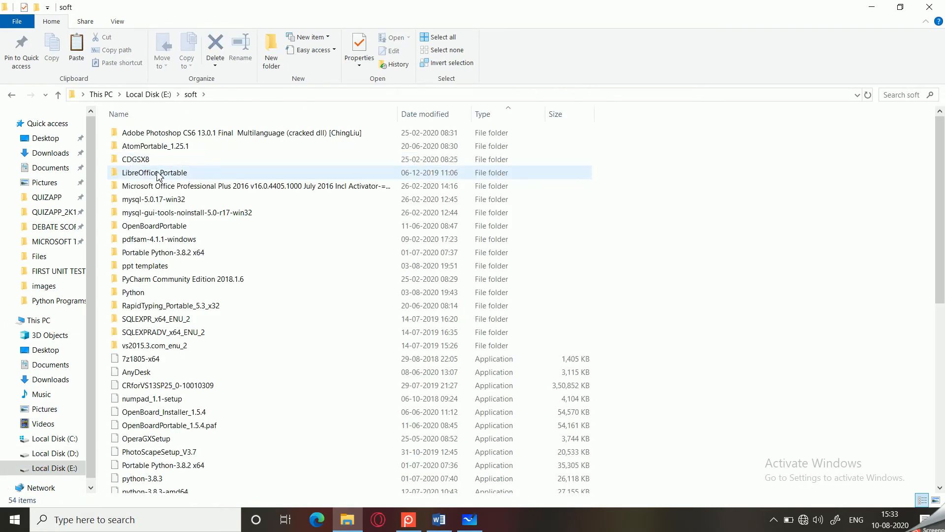
double_click(157, 172)
double_click(154, 132)
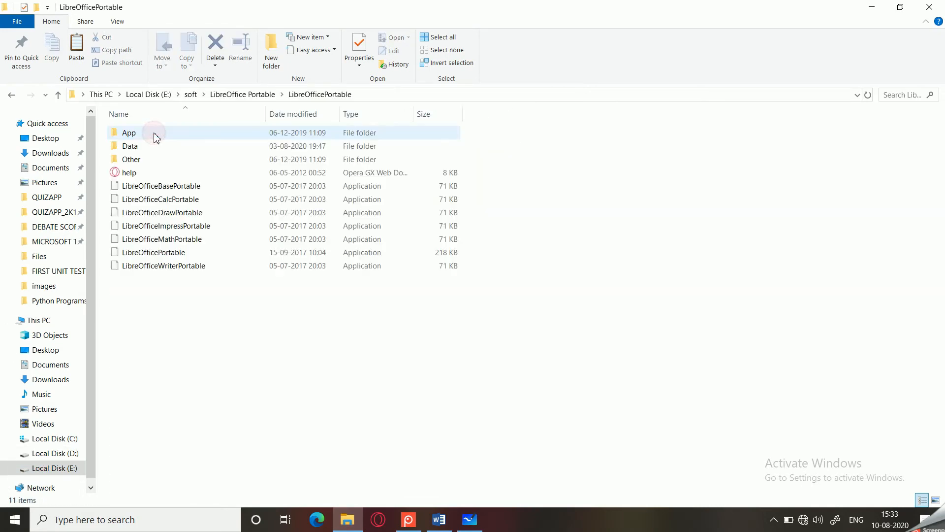
left_click(150, 253)
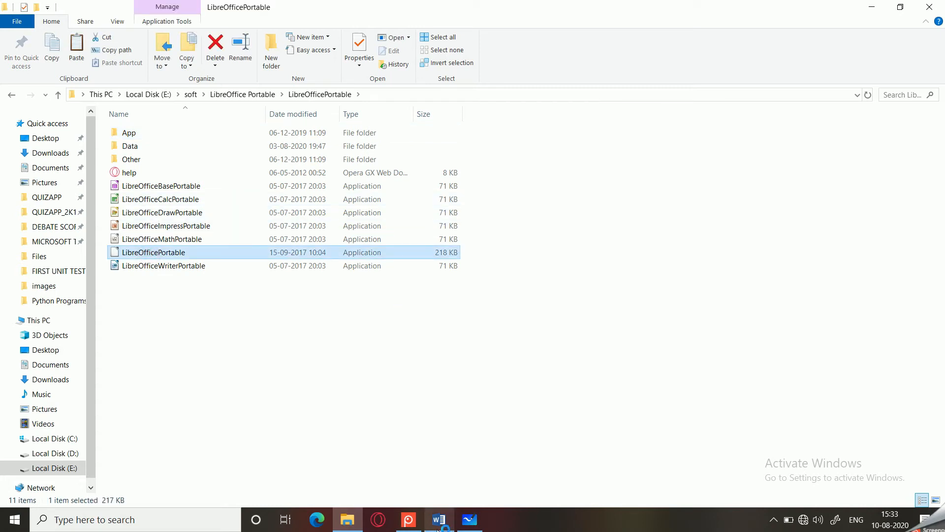
mouse_move(437, 529)
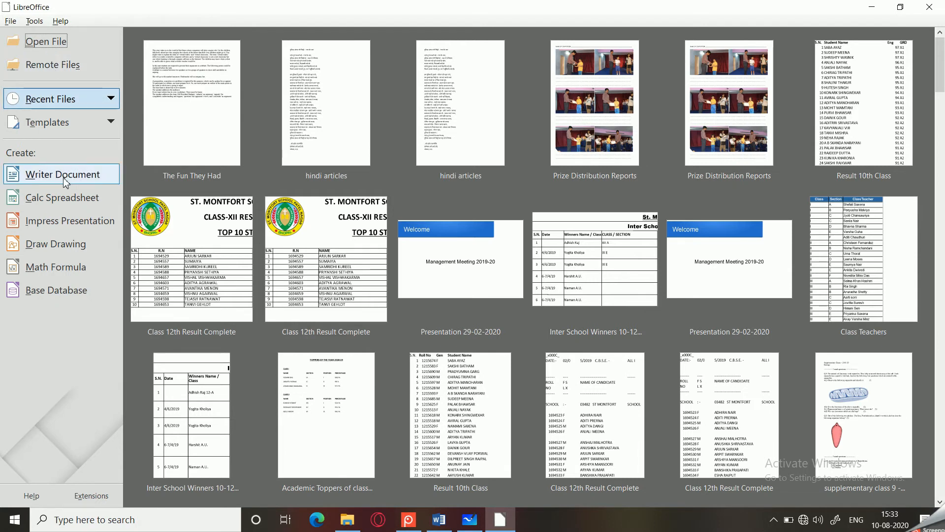
left_click(177, 120)
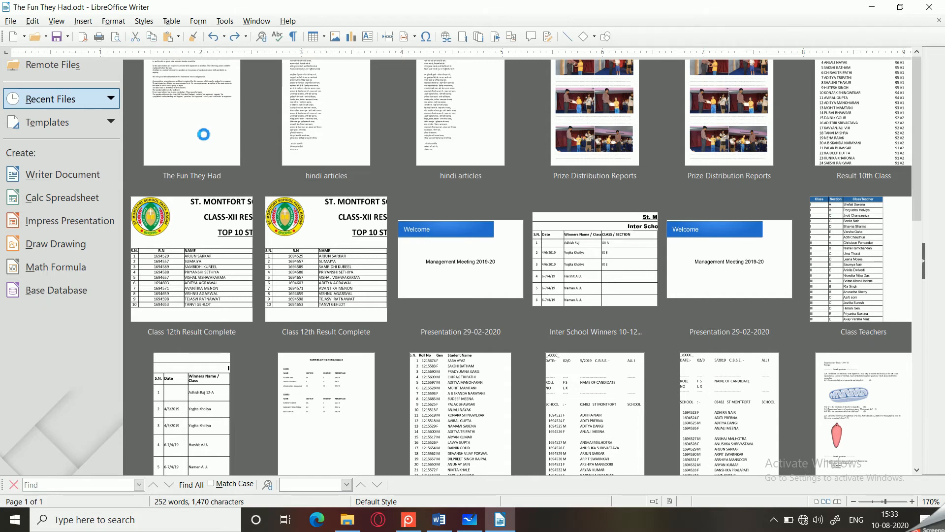
- Switch back to Word, close it, and save the changes to The fun they had
left_click(438, 520)
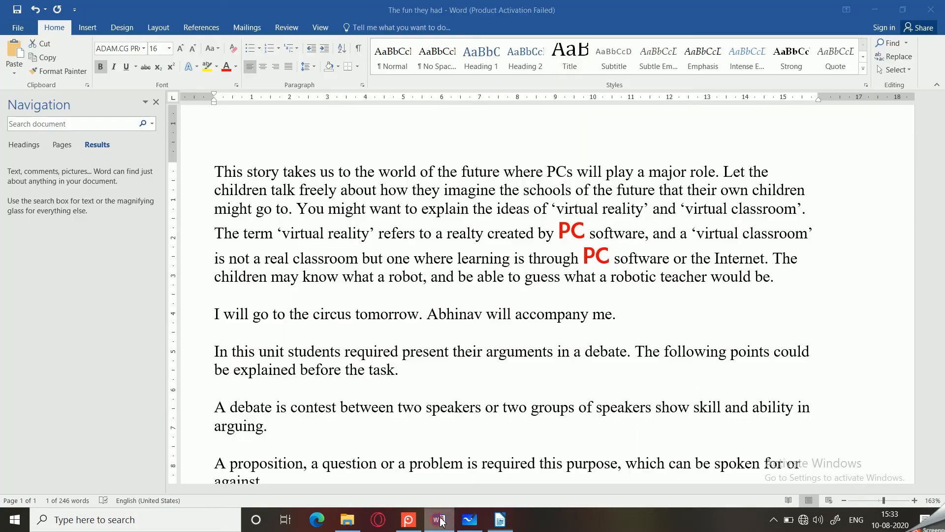
left_click(924, 10)
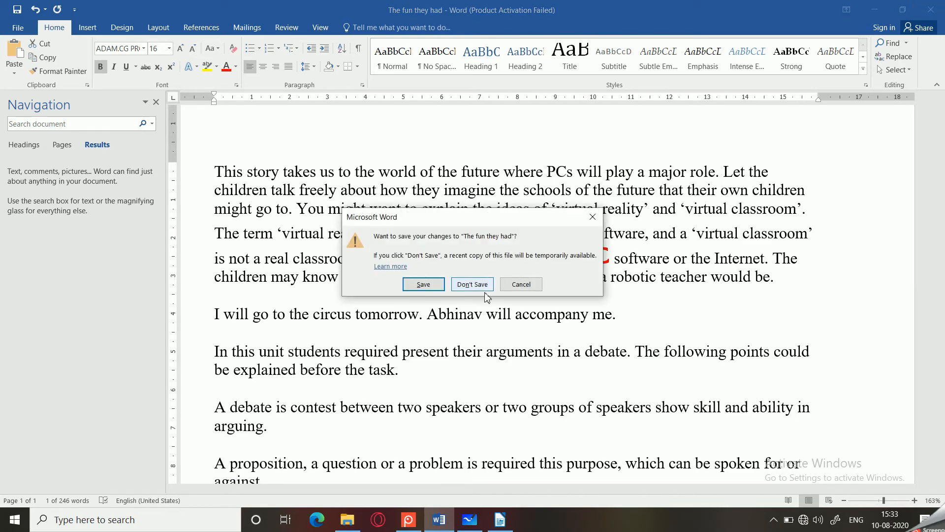
left_click(427, 285)
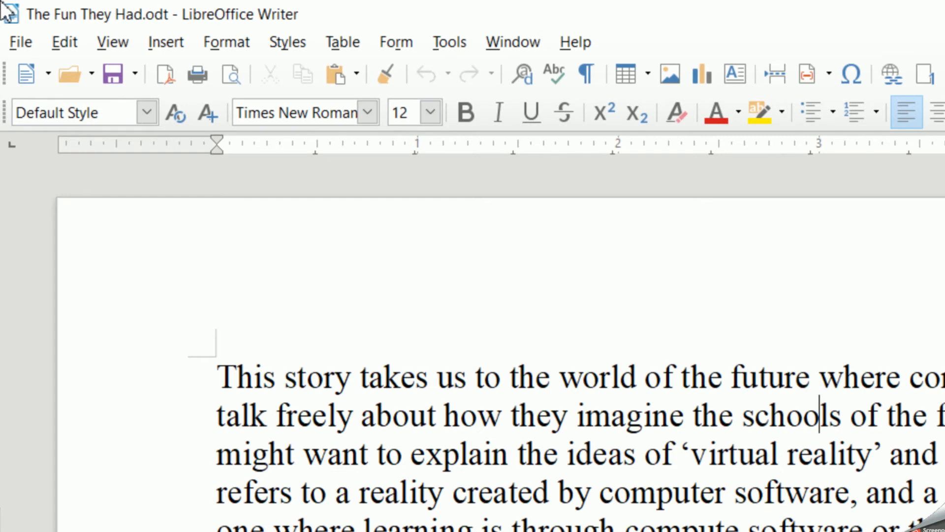
left_click(65, 42)
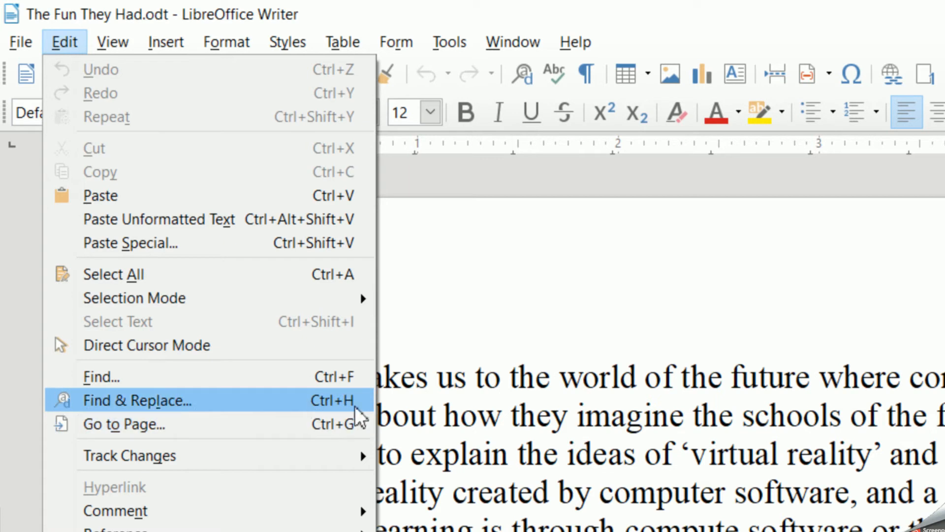
left_click(140, 382)
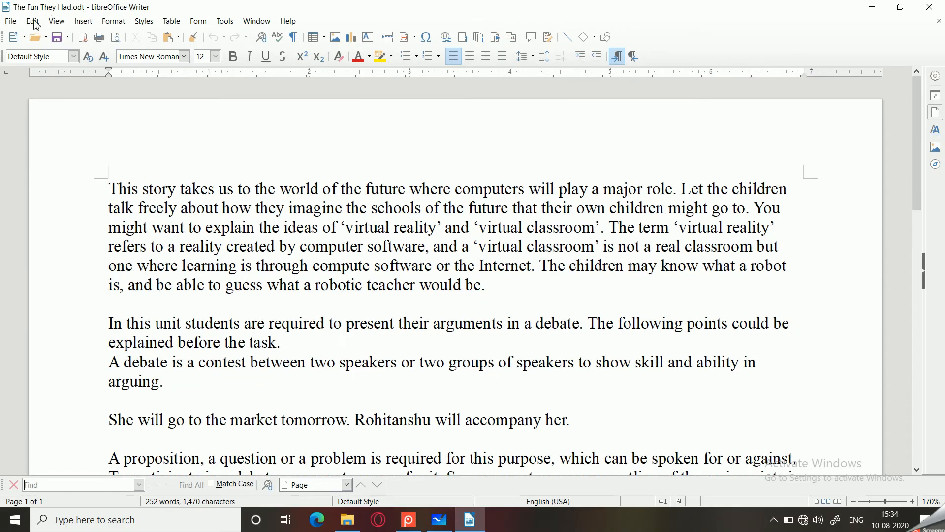
right_click(409, 520)
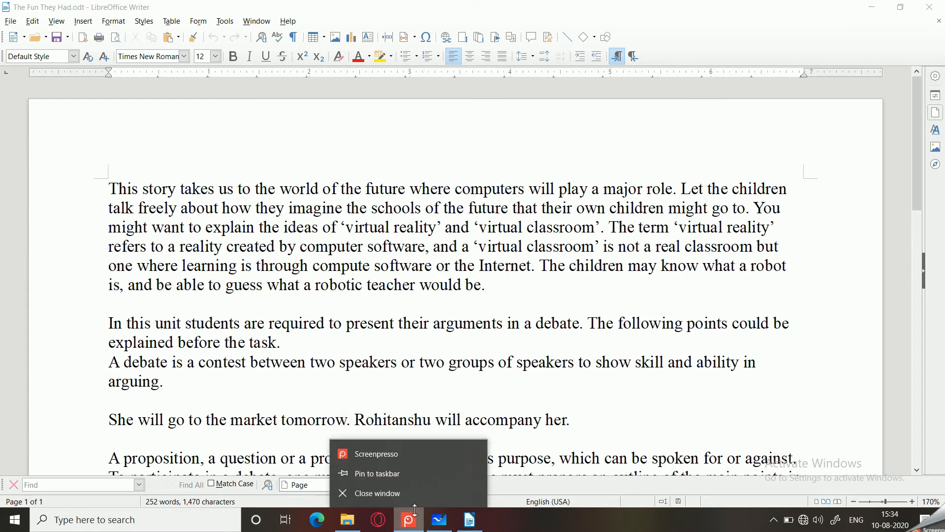
left_click(397, 493)
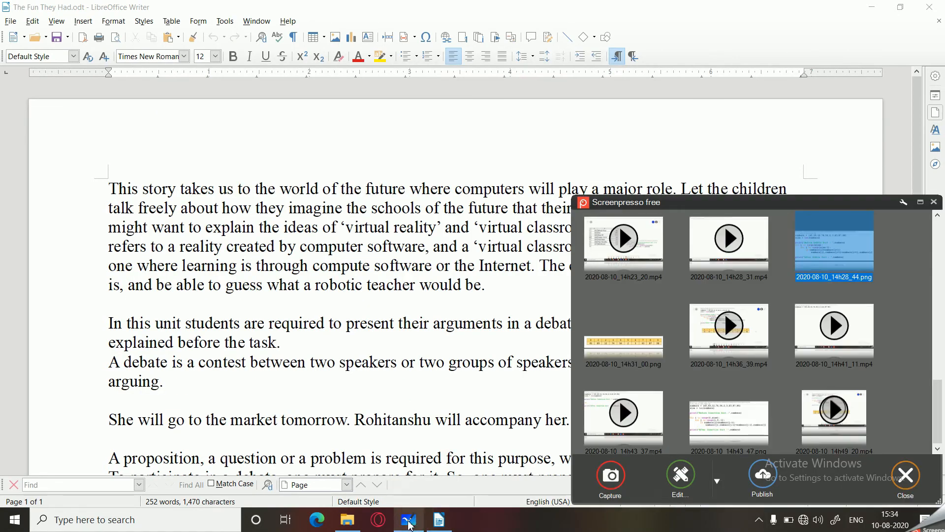
left_click(410, 524)
left_click(931, 9)
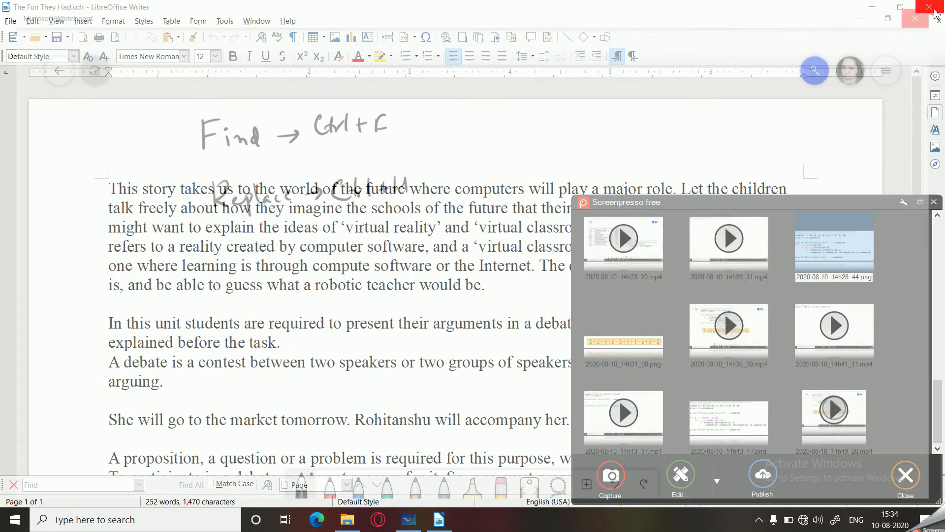
left_click(447, 316)
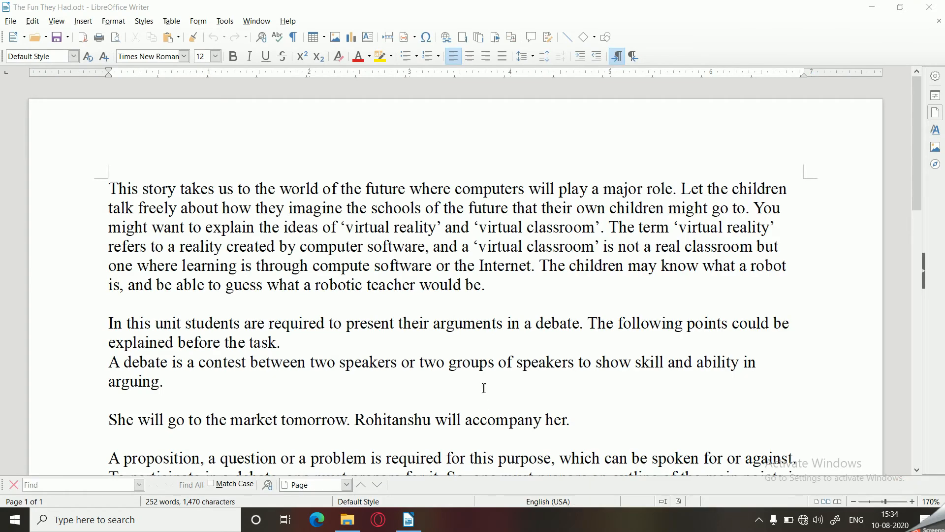
left_click(759, 520)
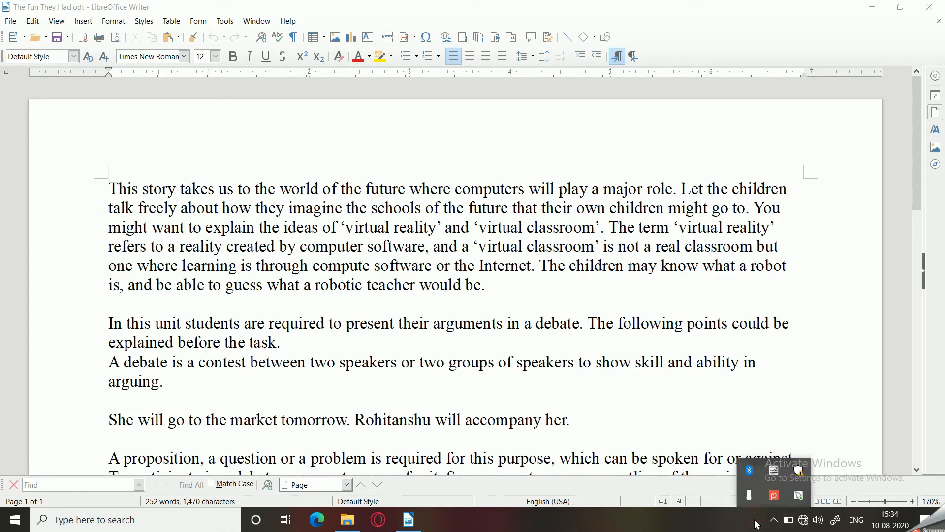
left_click(311, 338)
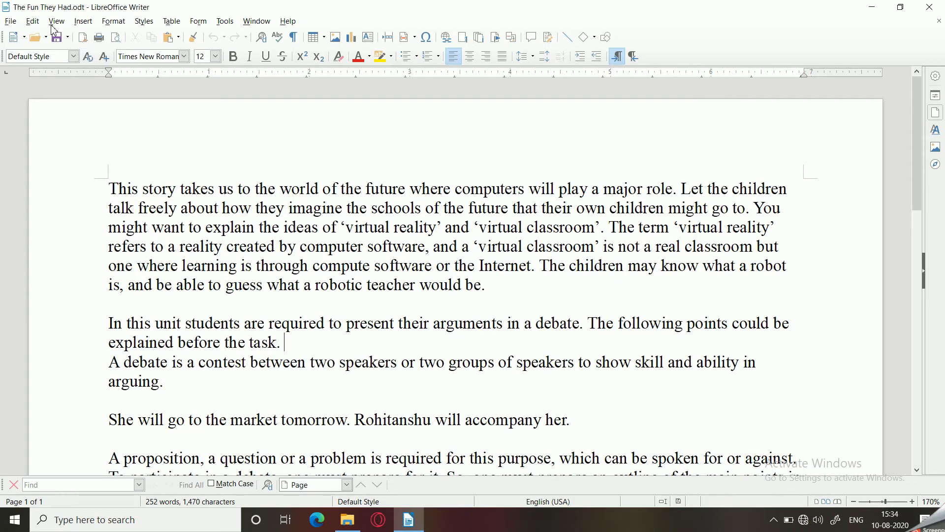
- Open the Find toolbar and find all occurrences of "imagine" in the document
left_click(32, 22)
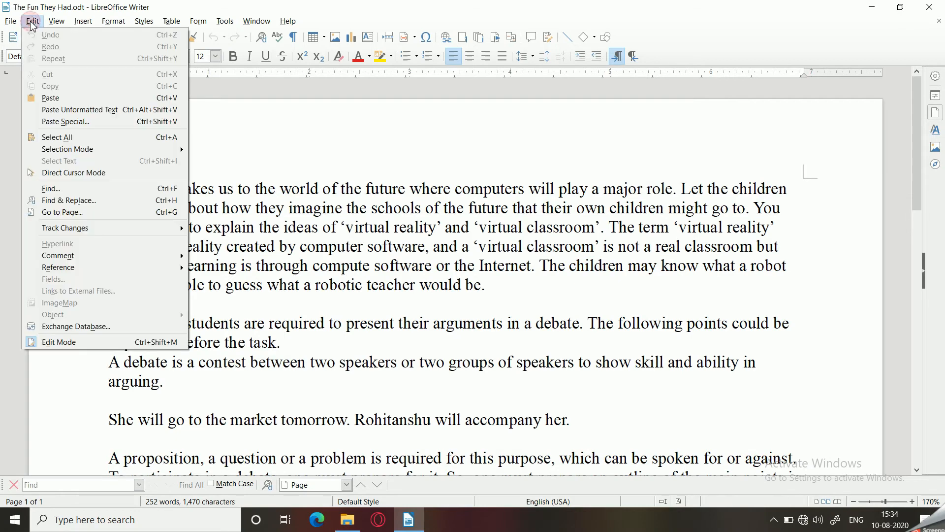
left_click(35, 191)
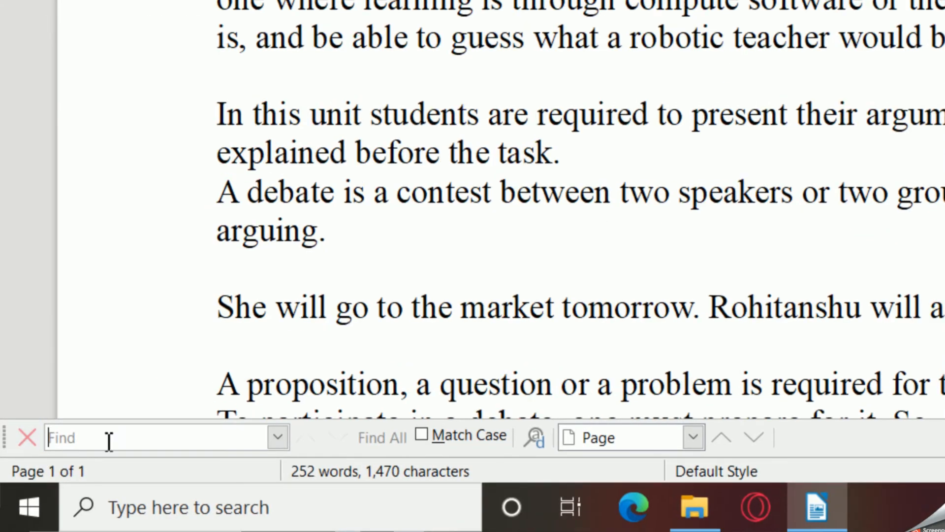
left_click(89, 448)
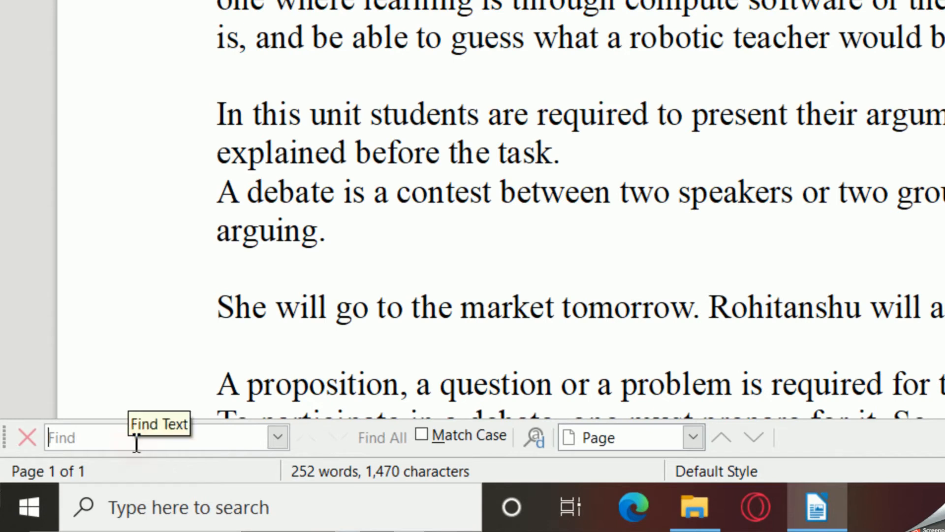
type("imagine")
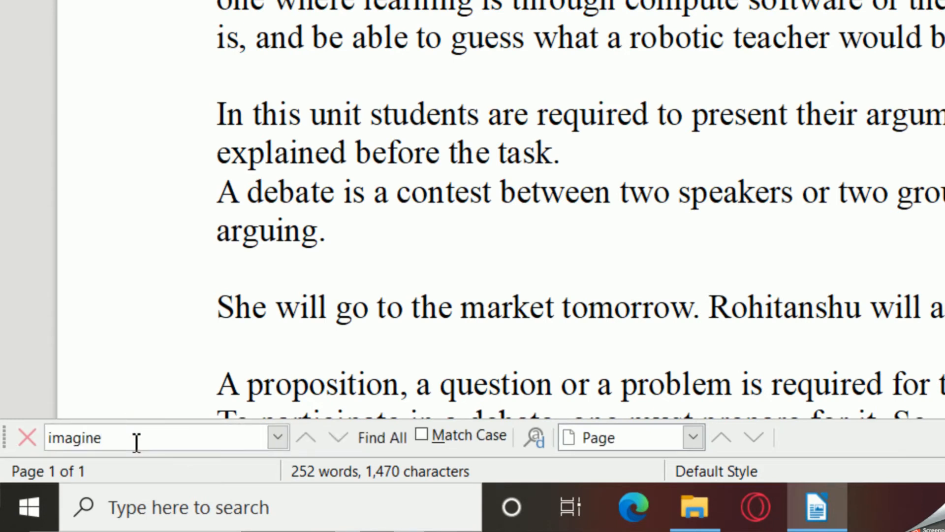
key("Return")
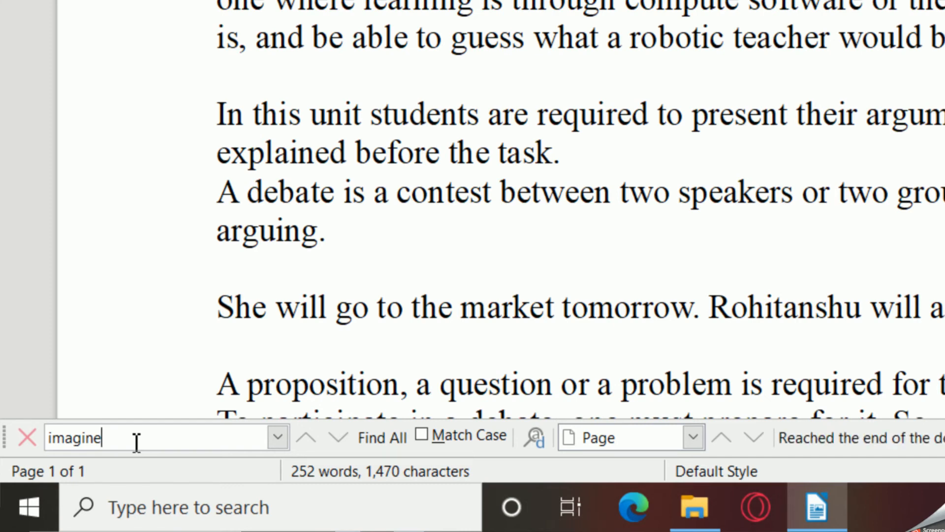
key("Return")
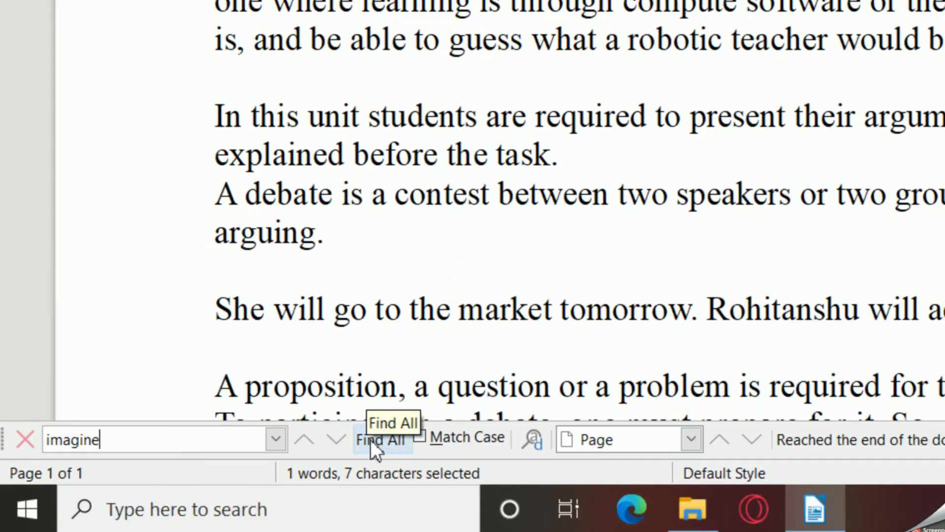
left_click(370, 439)
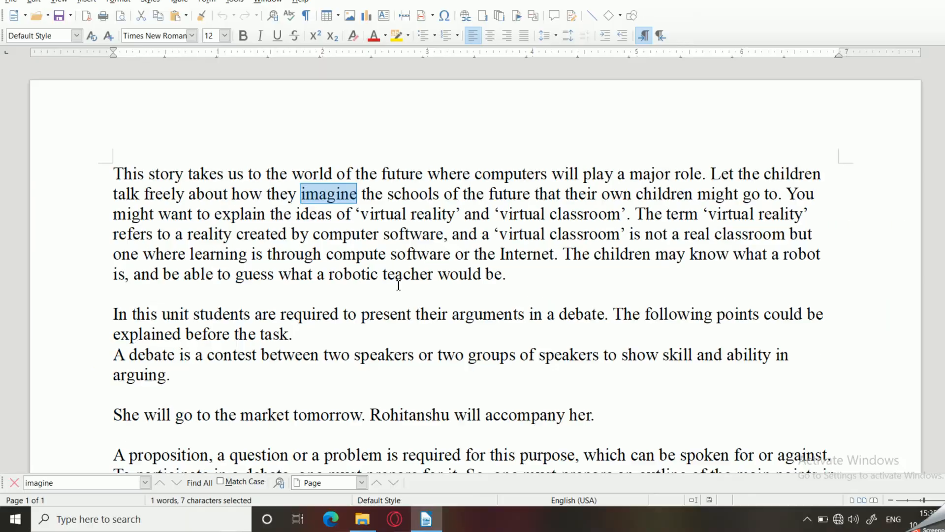
scroll(765, 177, "down", 5)
scroll(380, 297, "up", 5)
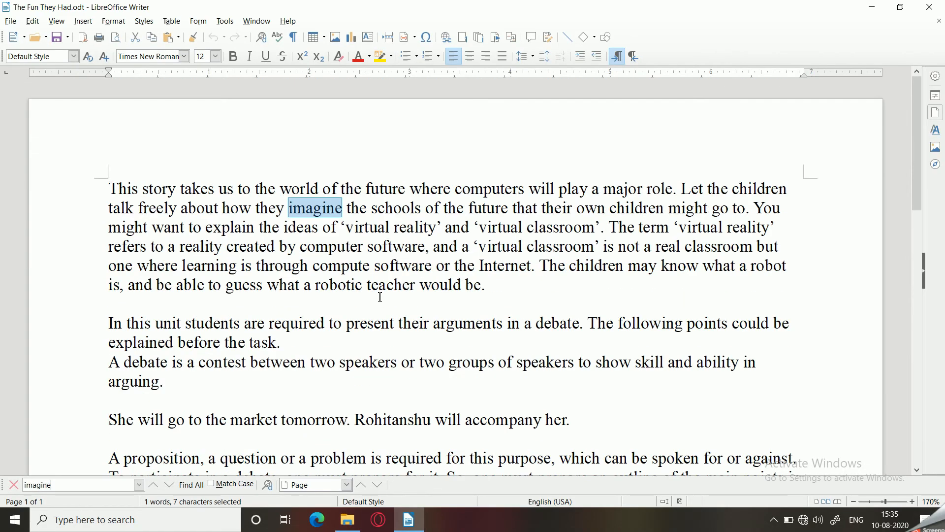
- Find all occurrences of "virtual" in the document, then clear the selection
double_click(76, 491)
type("virtual")
left_click(191, 485)
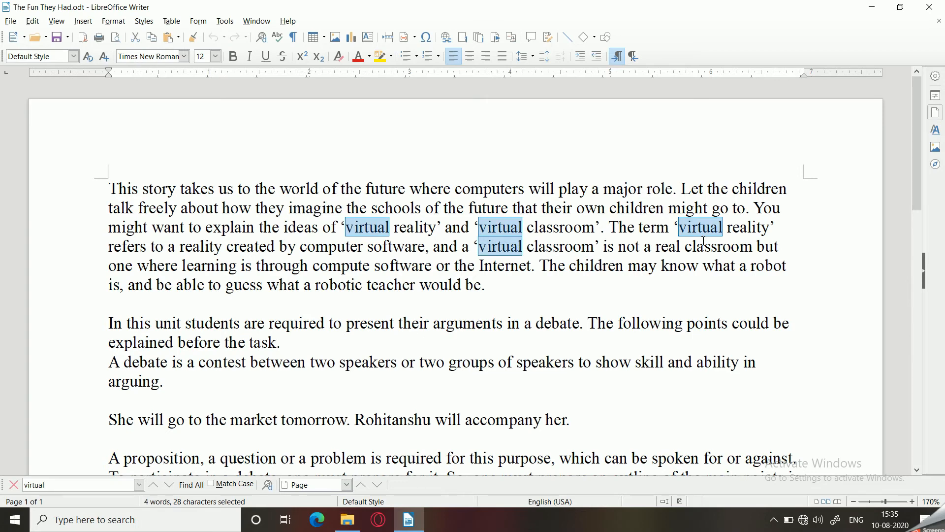
scroll(703, 241, "down", 5)
scroll(625, 250, "up", 5)
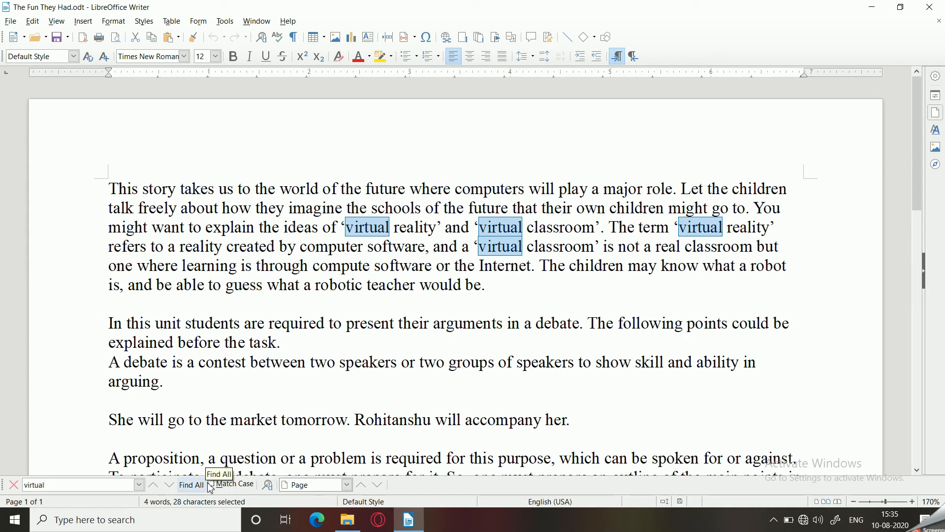
left_click(374, 266)
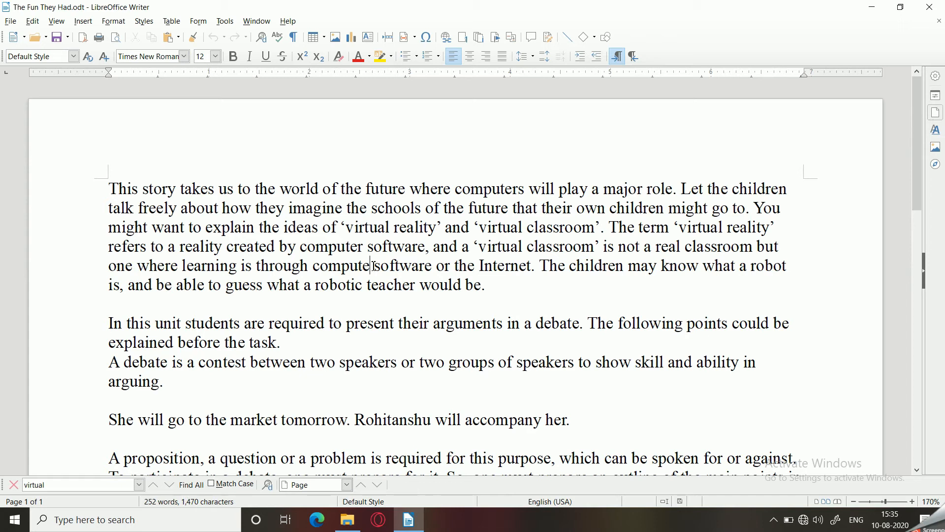
- Search the document for "Virtual" with Match Case turned on
double_click(77, 485)
type("V")
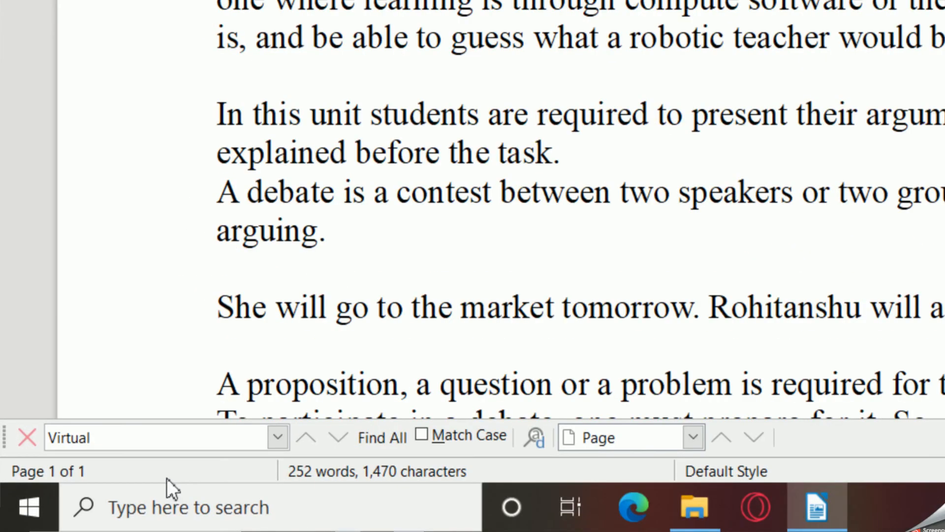
left_click(422, 434)
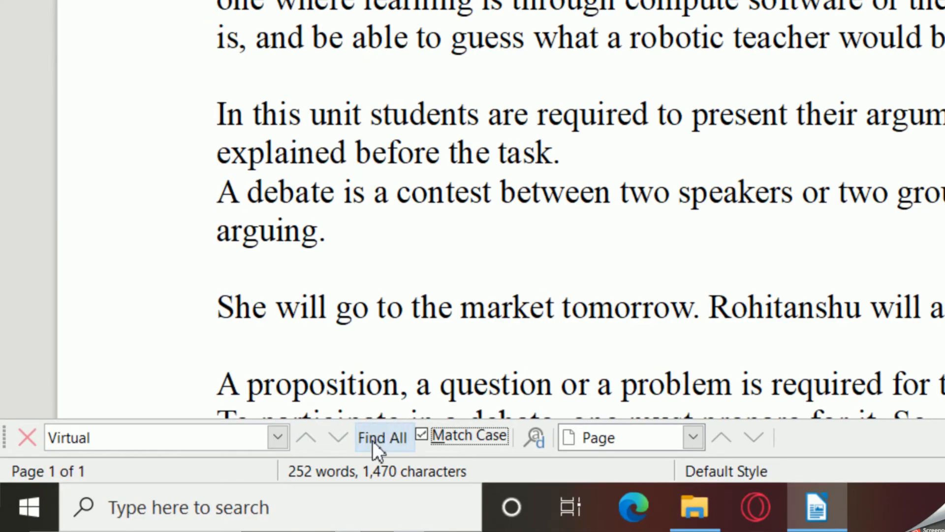
left_click(342, 436)
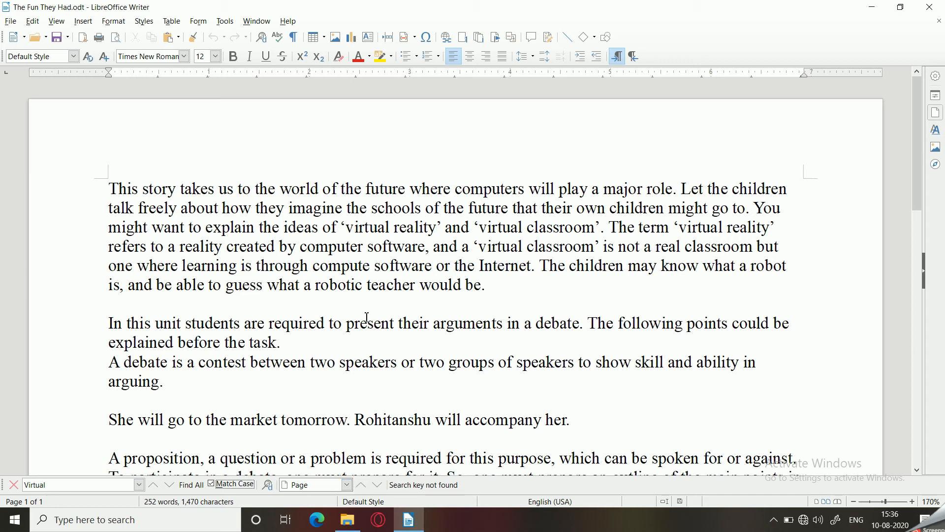
- Open Find & Replace, turn off Match case, and enter "Virtual" as the replacement text
left_click(331, 212)
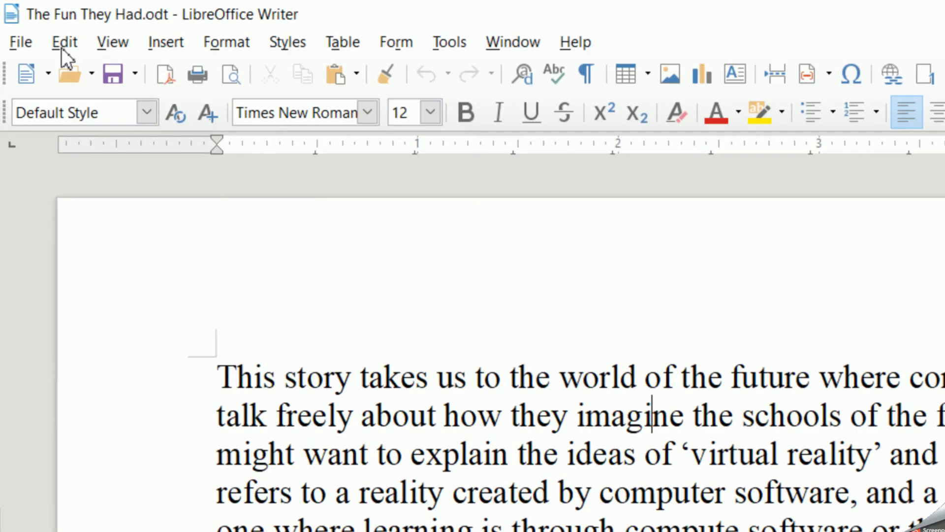
left_click(32, 21)
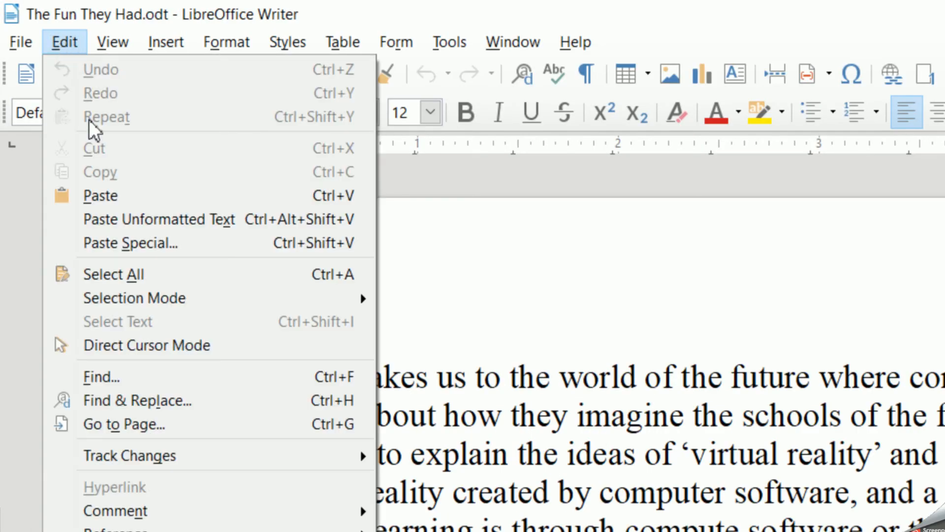
left_click(164, 401)
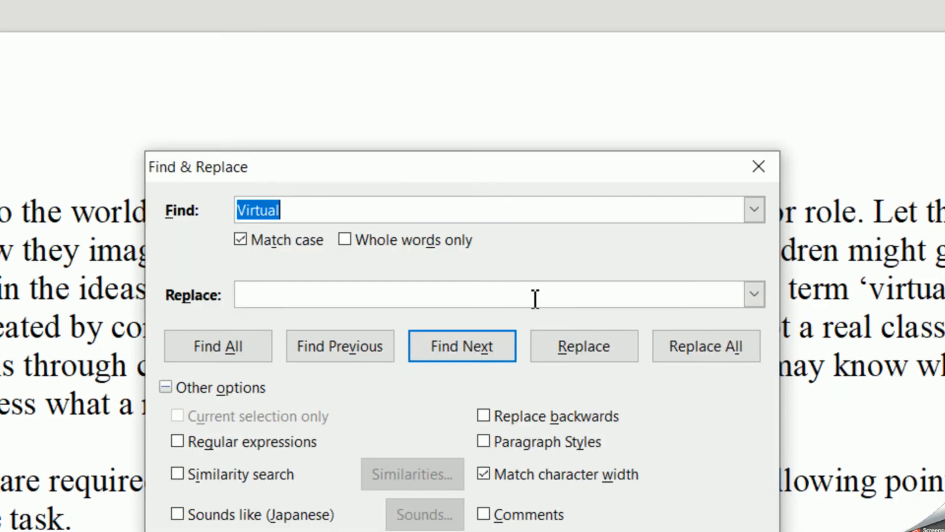
left_click_drag(387, 169, 350, 36)
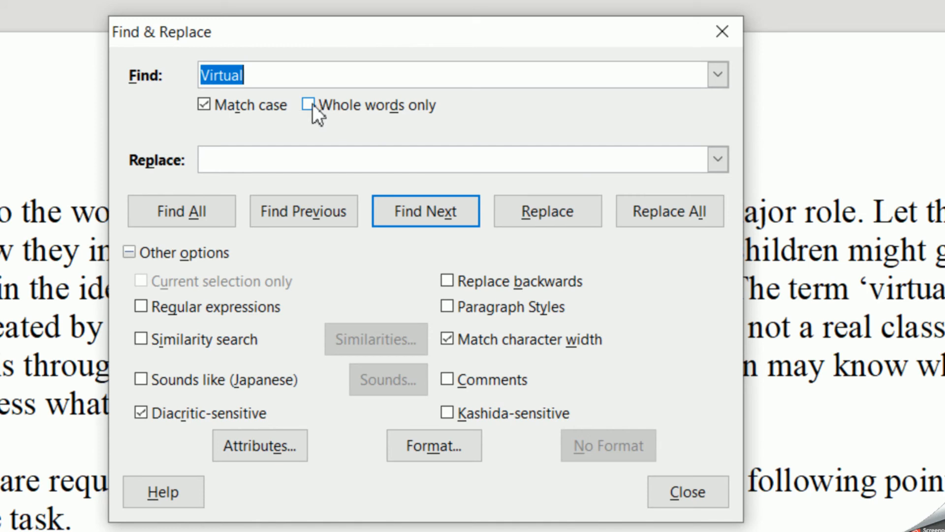
left_click(203, 106)
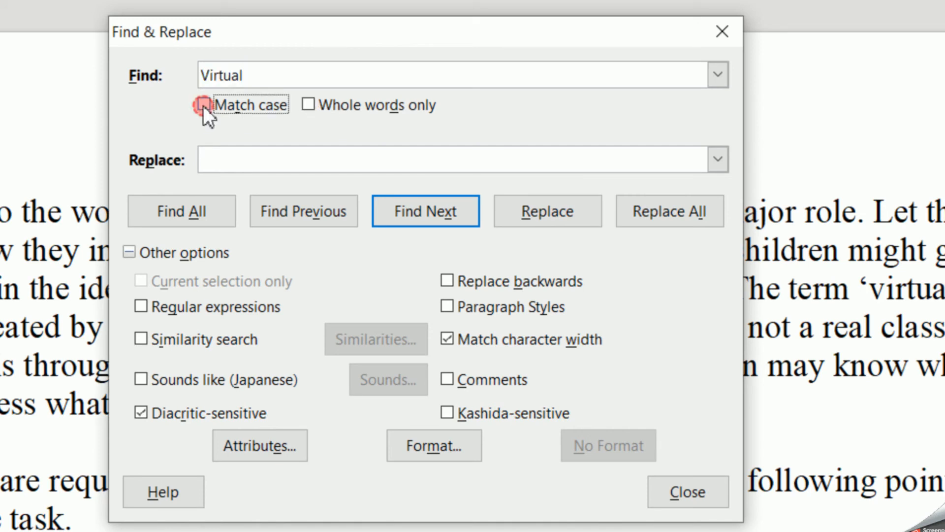
left_click(251, 160)
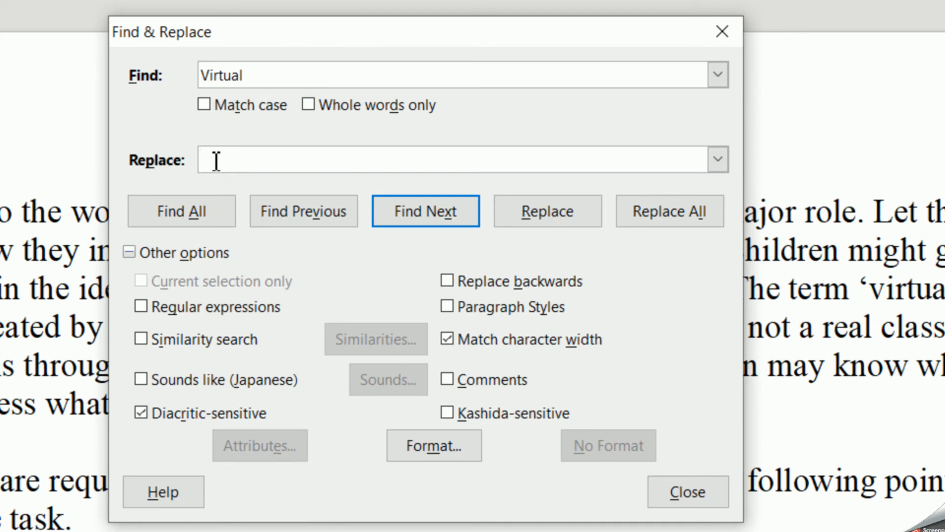
type("Virutal")
key("BackSpace")
key("BackSpace")
key("BackSpace")
key("BackSpace")
type("rtual")
left_click(274, 76)
left_click(253, 158)
- Set the replacement format's font to Adobe Caslon Pro Bold, style Bold, size 18
left_click(442, 451)
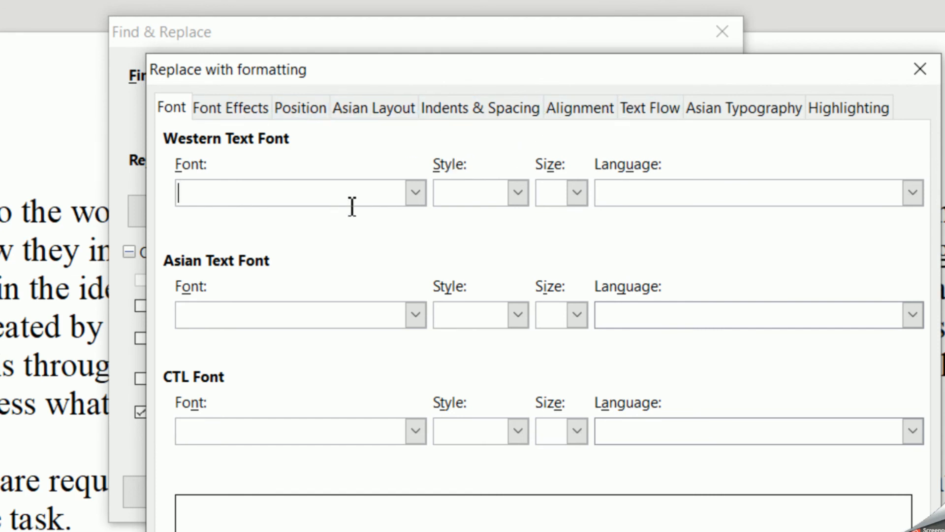
left_click(414, 192)
left_click(303, 238)
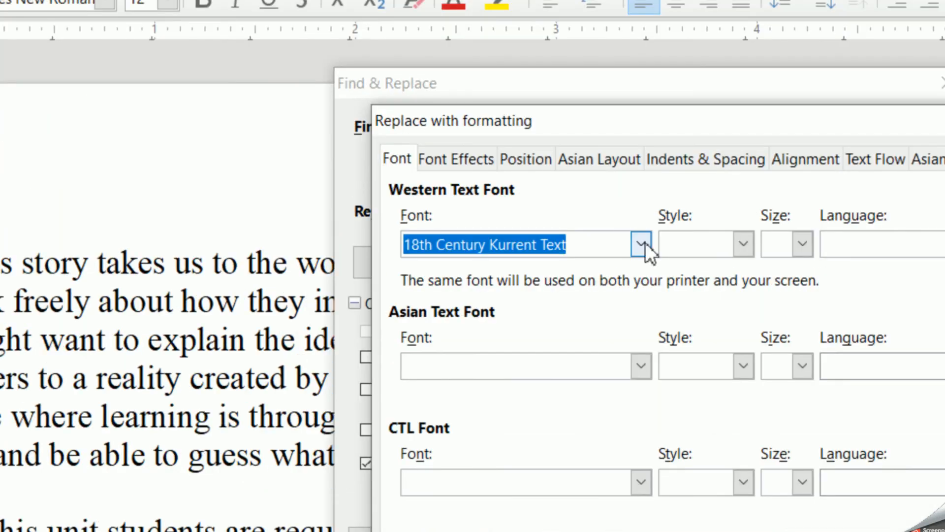
left_click(645, 243)
scroll(585, 442, "down", 1)
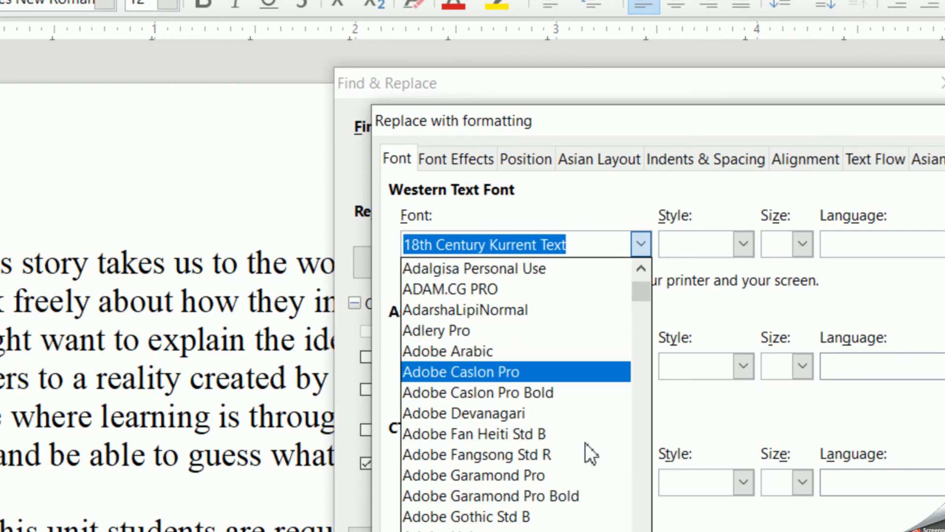
left_click(528, 392)
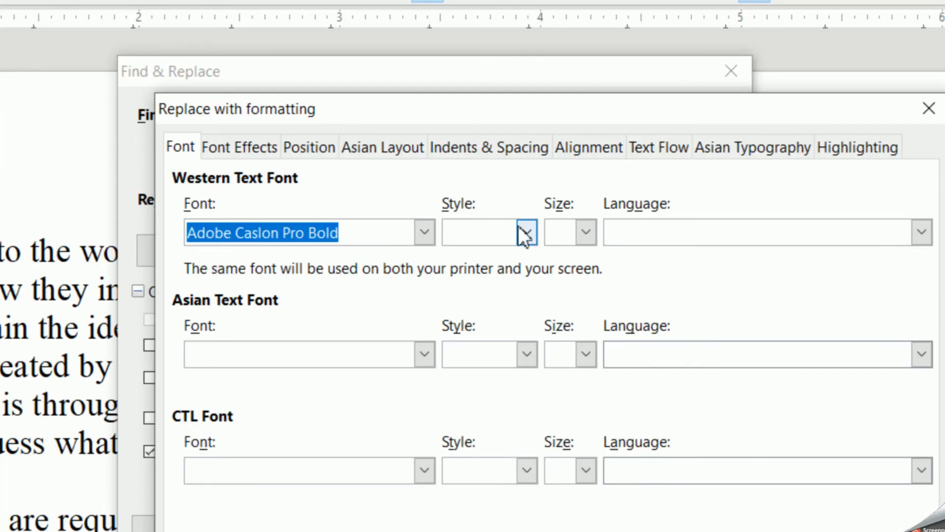
left_click(521, 230)
left_click(475, 258)
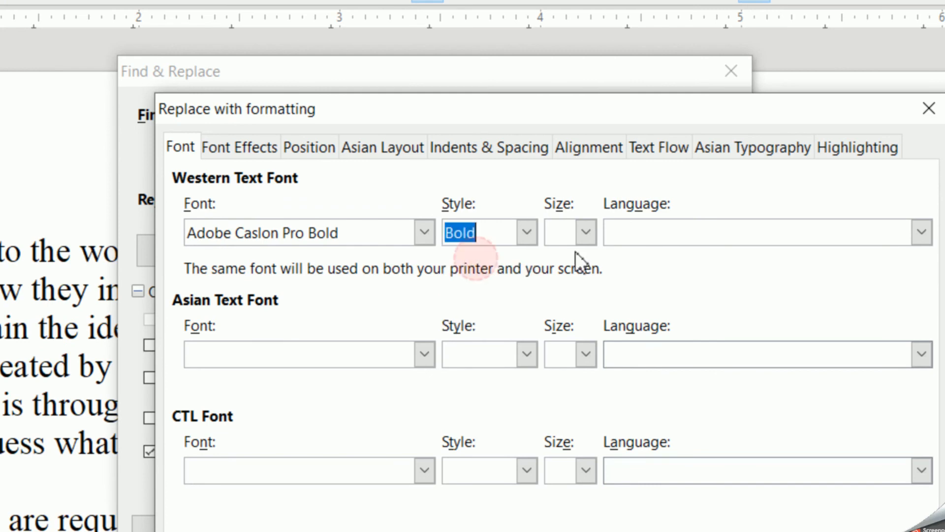
left_click(586, 232)
left_click(556, 507)
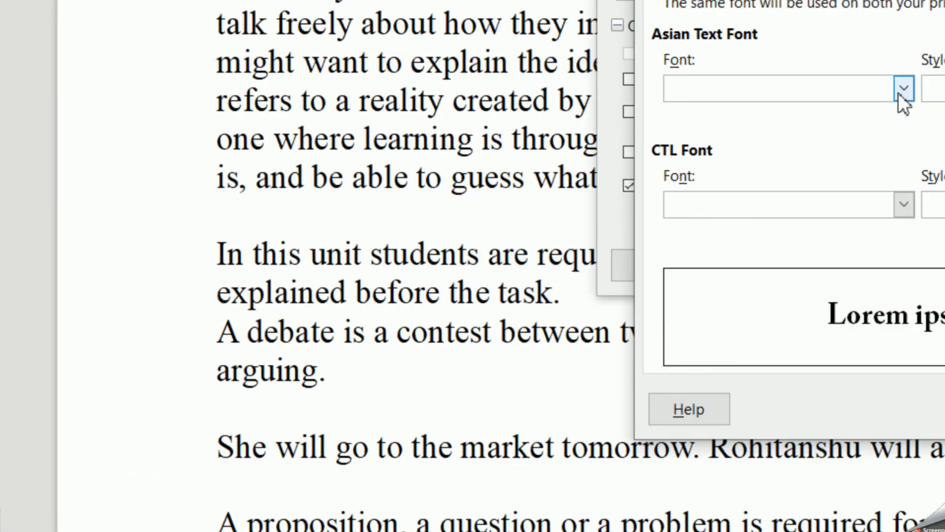
left_click(188, 370)
left_click(456, 224)
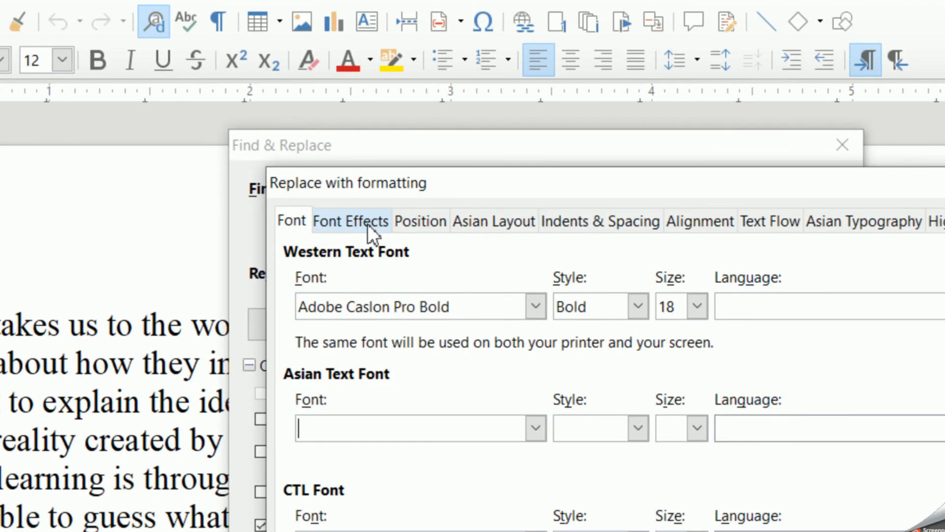
- Set the replacement font colour to Orange and the effect to Capitals, and confirm the formatting
left_click(367, 224)
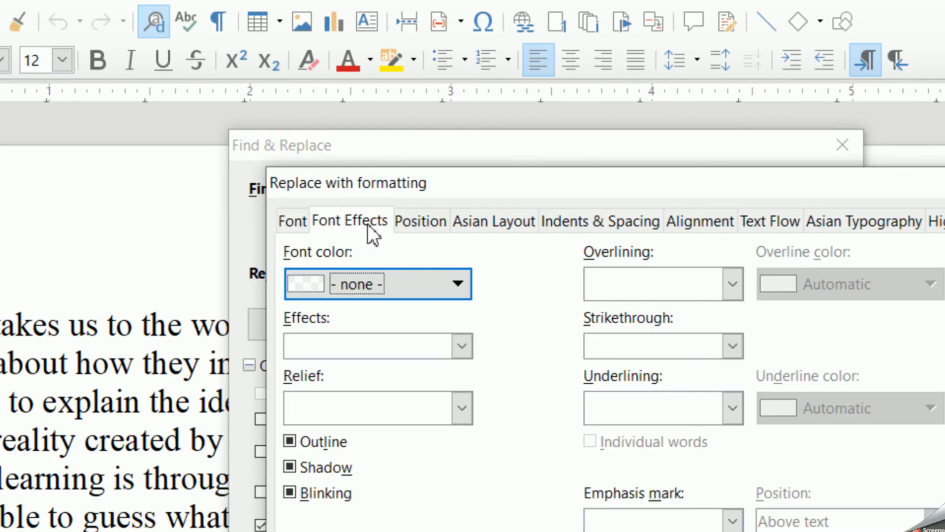
left_click(384, 282)
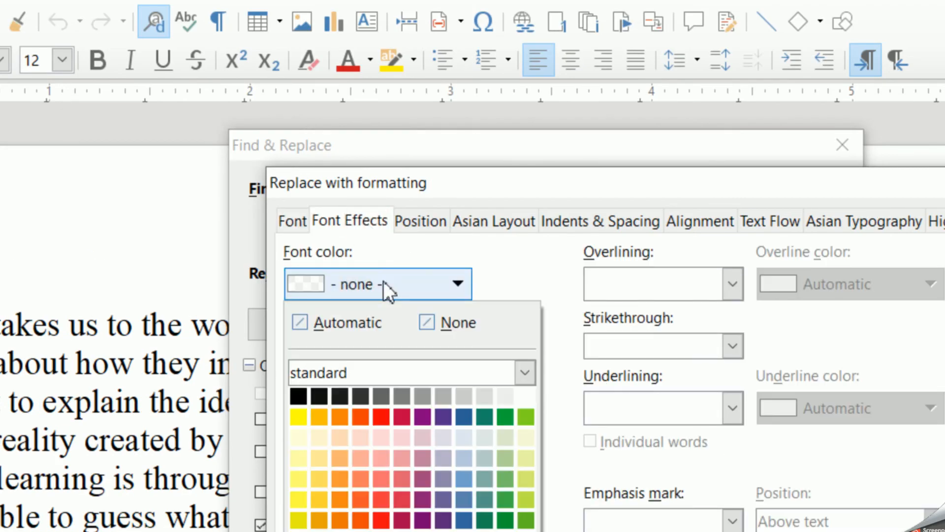
left_click(344, 420)
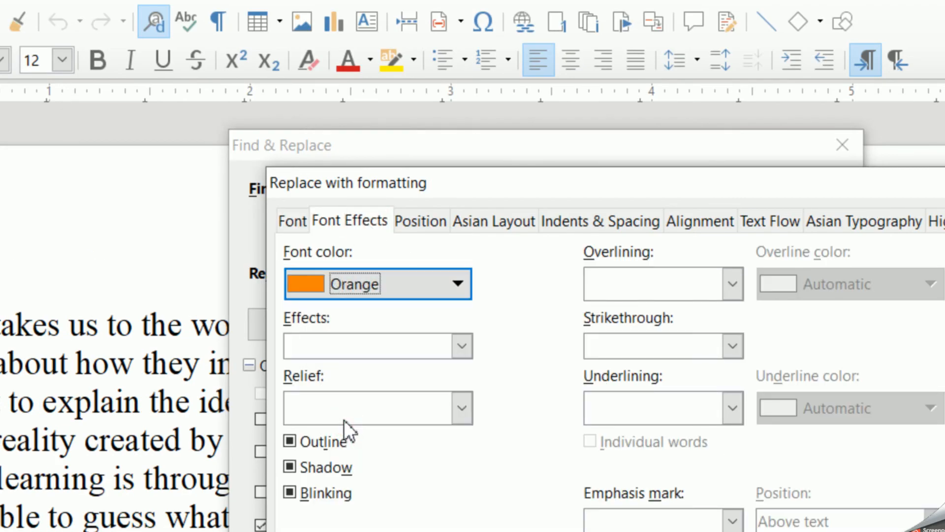
left_click(455, 351)
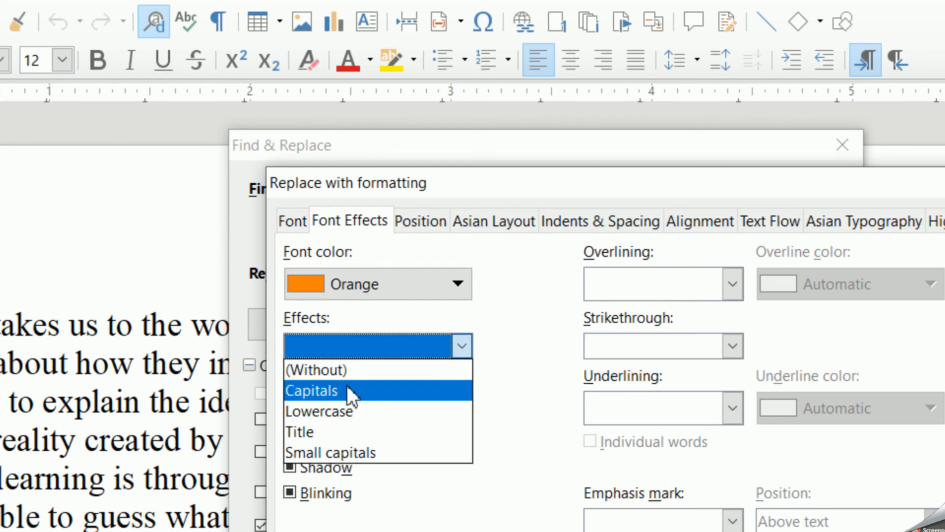
left_click(333, 392)
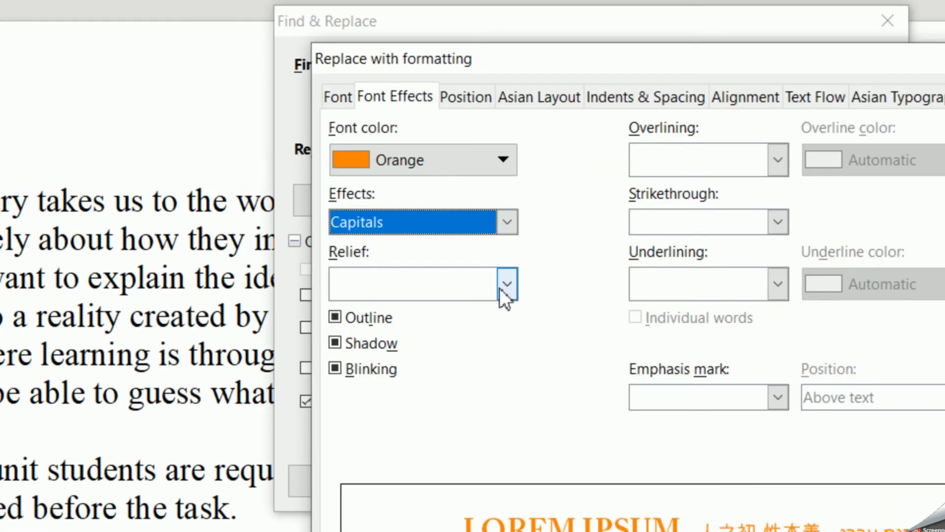
left_click(470, 14)
left_click(377, 331)
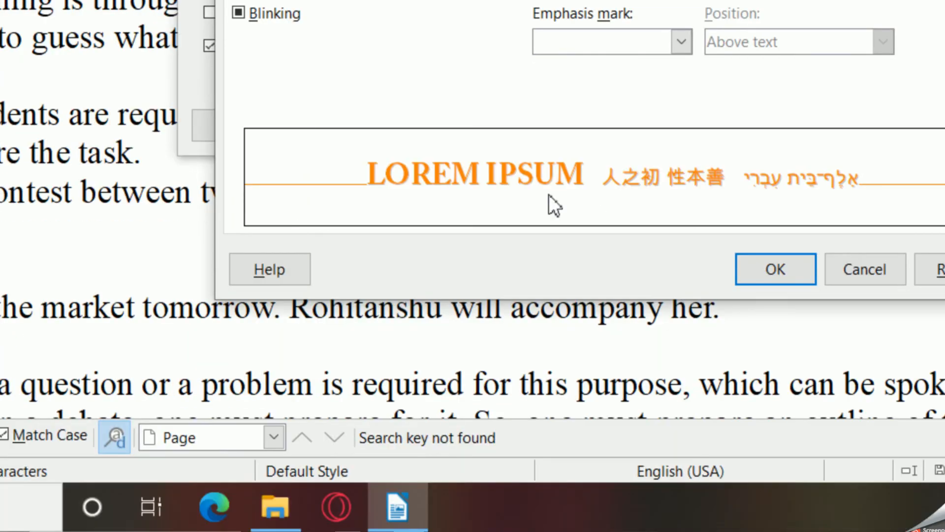
left_click(789, 277)
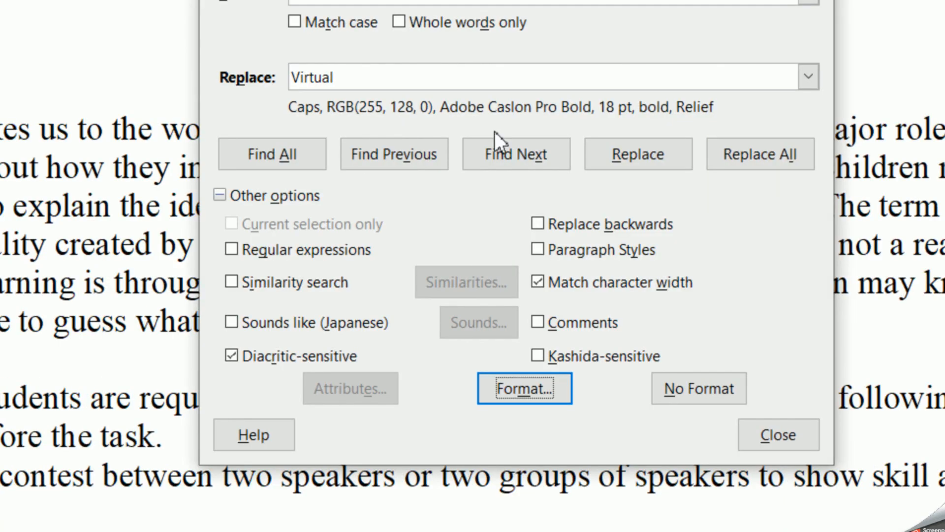
- Replace all occurrences of "Virtual" with the formatted text and close the Find & Replace dialog
left_click(722, 152)
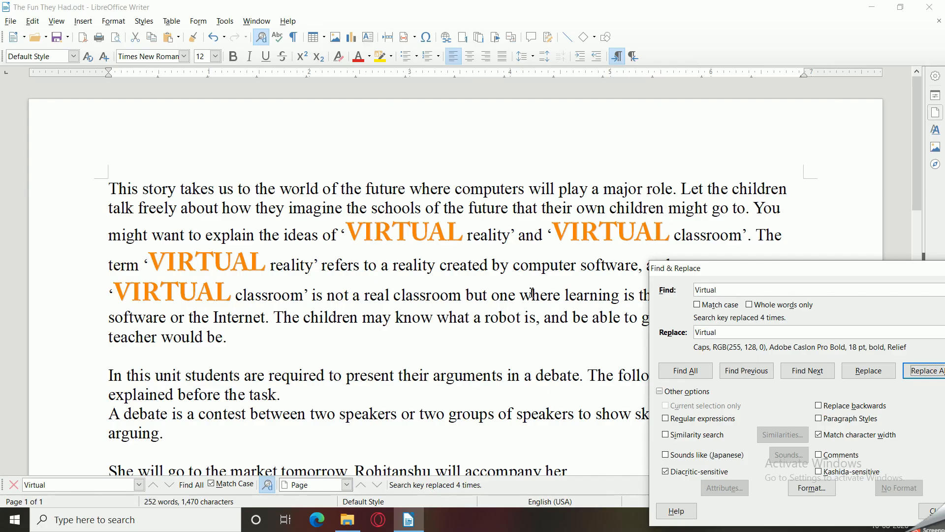
left_click(419, 240)
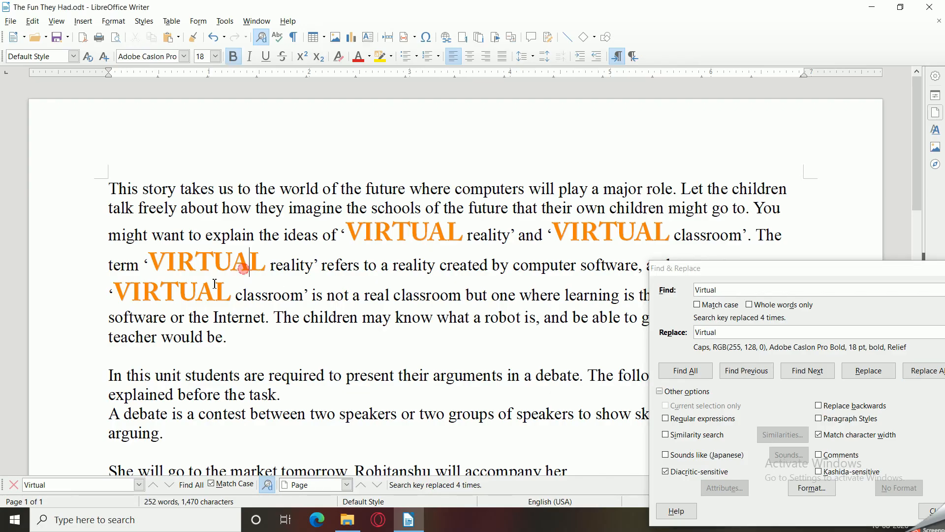
left_click(637, 232)
left_click_drag(731, 271, 356, 137)
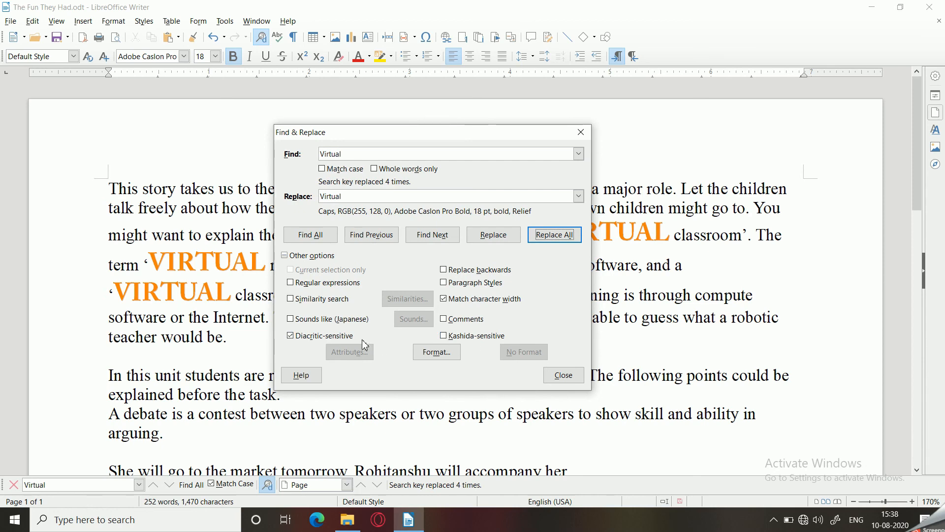
left_click(565, 378)
left_click(432, 294)
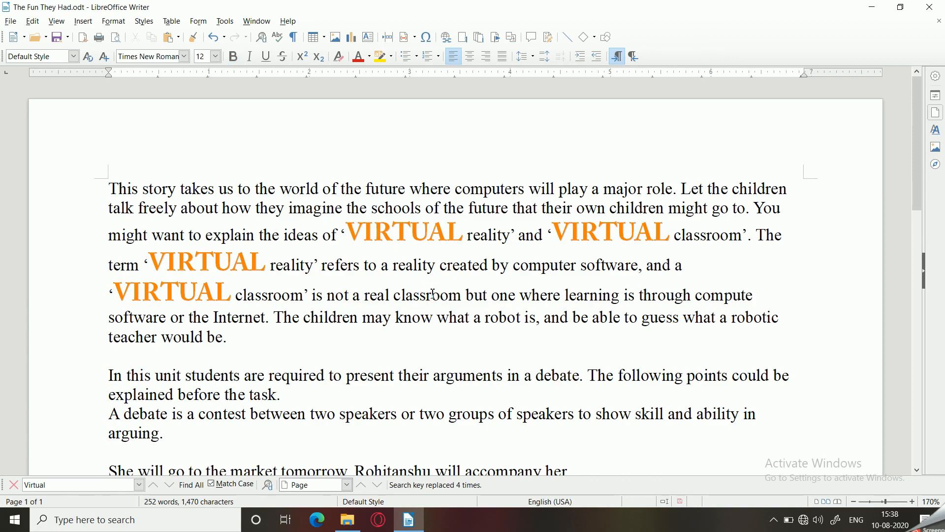